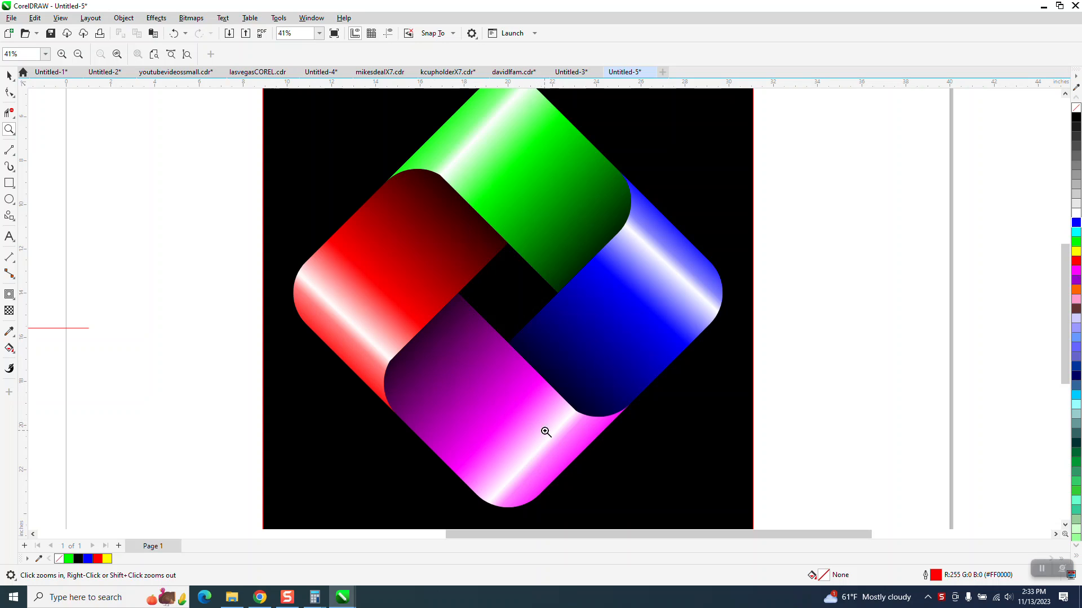
# Step: Move the finished four-colour artwork and its black background off the page to the right
pyautogui.scroll(-5, 484, 261)
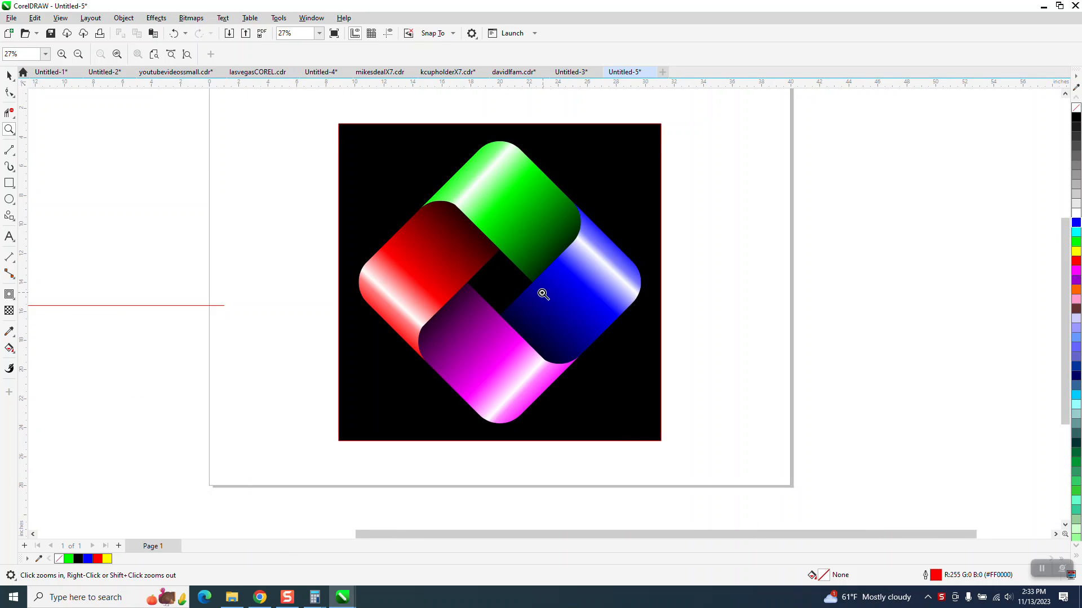
pyautogui.click(10, 76)
pyautogui.moveTo(347, 152); pyautogui.dragTo(793, 498)
pyautogui.moveTo(533, 290); pyautogui.dragTo(912, 296)
pyautogui.scroll(-3, 166, 295)
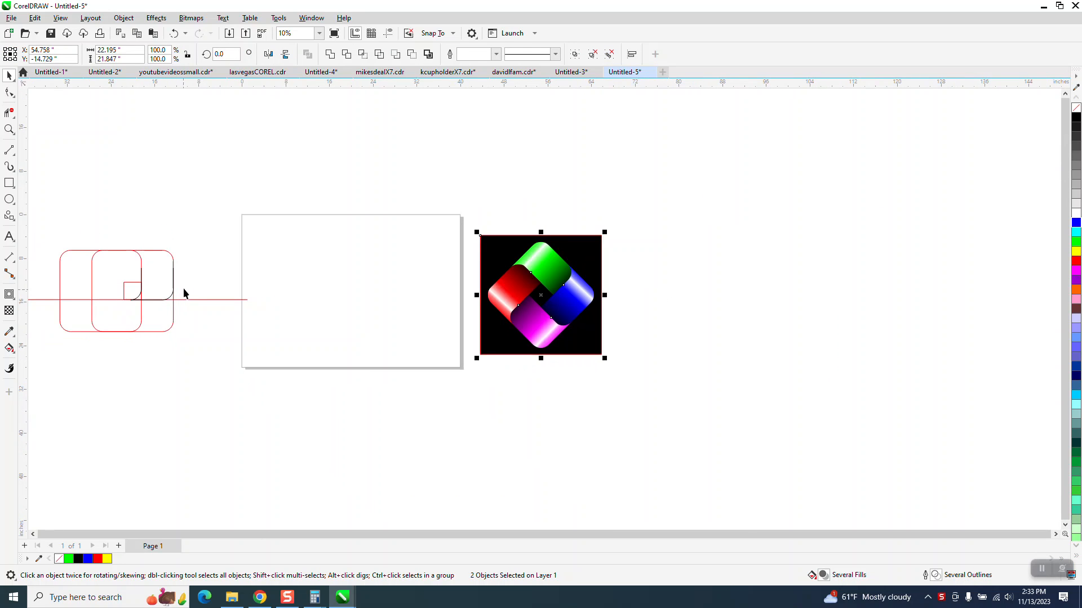
# Step: Draw a square about 17.2 inches wide centred on the page and round its corners to a 2-inch radius
pyautogui.click(9, 184)
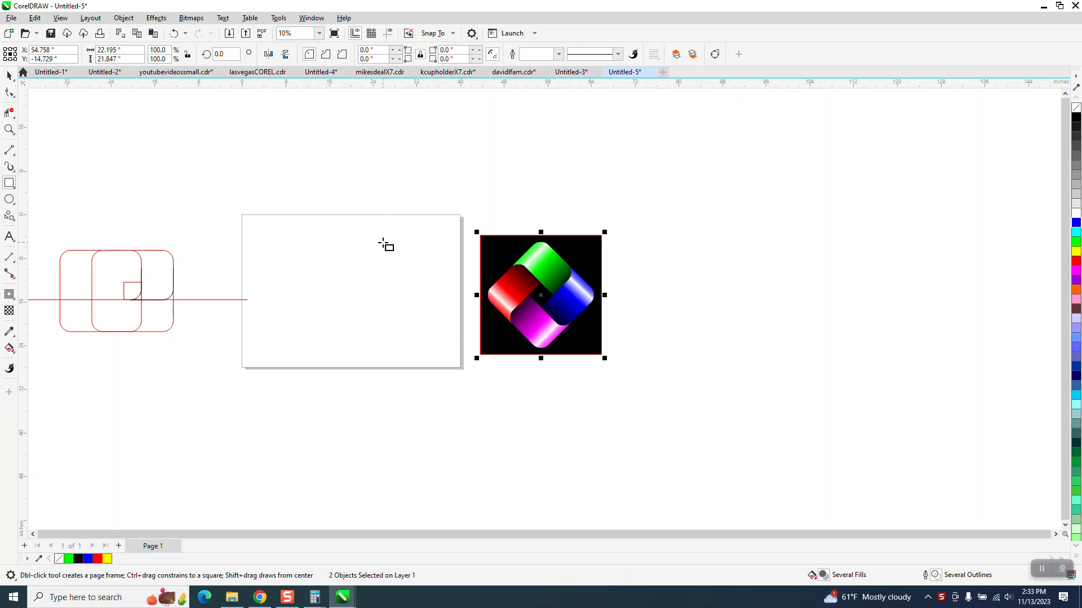
pyautogui.moveTo(413, 248); pyautogui.dragTo(363, 342)
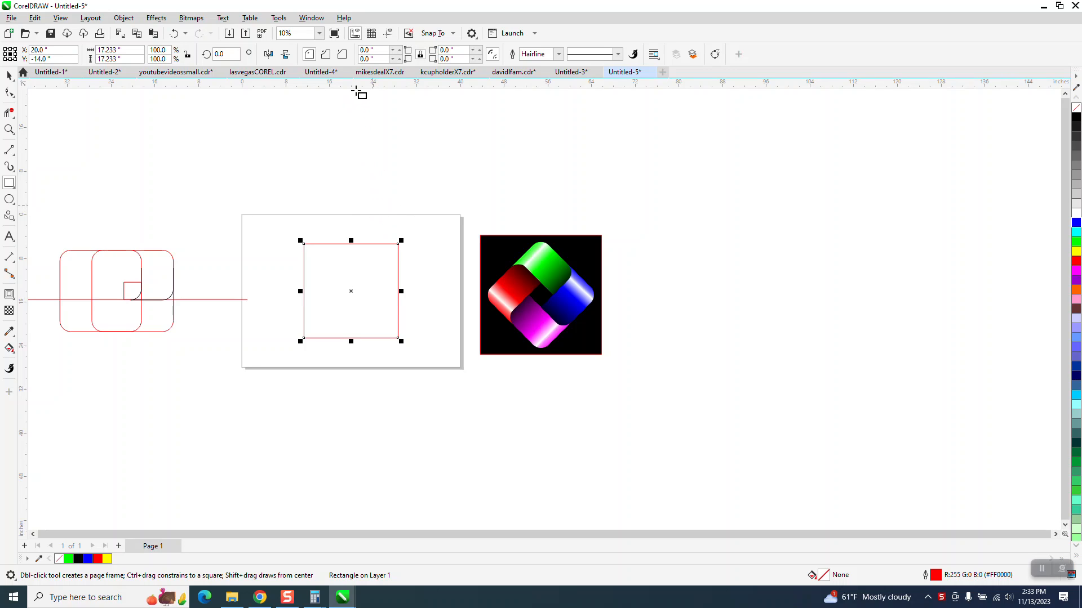
pyautogui.click(372, 50)
pyautogui.write('1')
pyautogui.press('Return')
pyautogui.click(372, 49)
pyautogui.write('2')
pyautogui.press('Return')
# Step: Draw a small square about 3.2 inches wide and centre it on the page
pyautogui.click(10, 185)
pyautogui.moveTo(404, 159); pyautogui.dragTo(385, 175)
pyautogui.press('p')
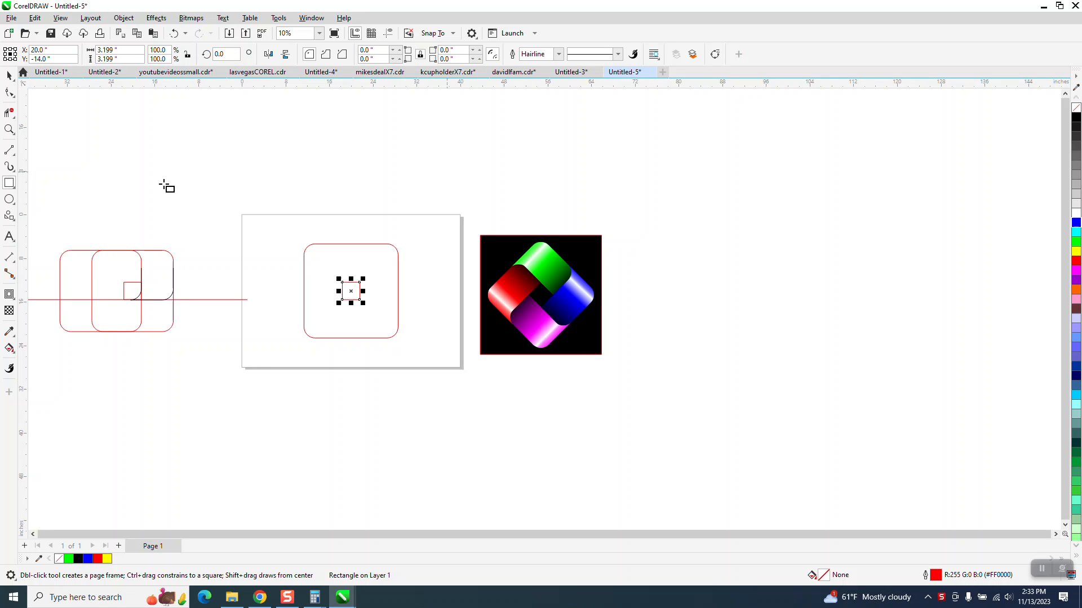
# Step: Duplicate the rounded square and align the copy's right edge with the small square's right edge
pyautogui.click(9, 129)
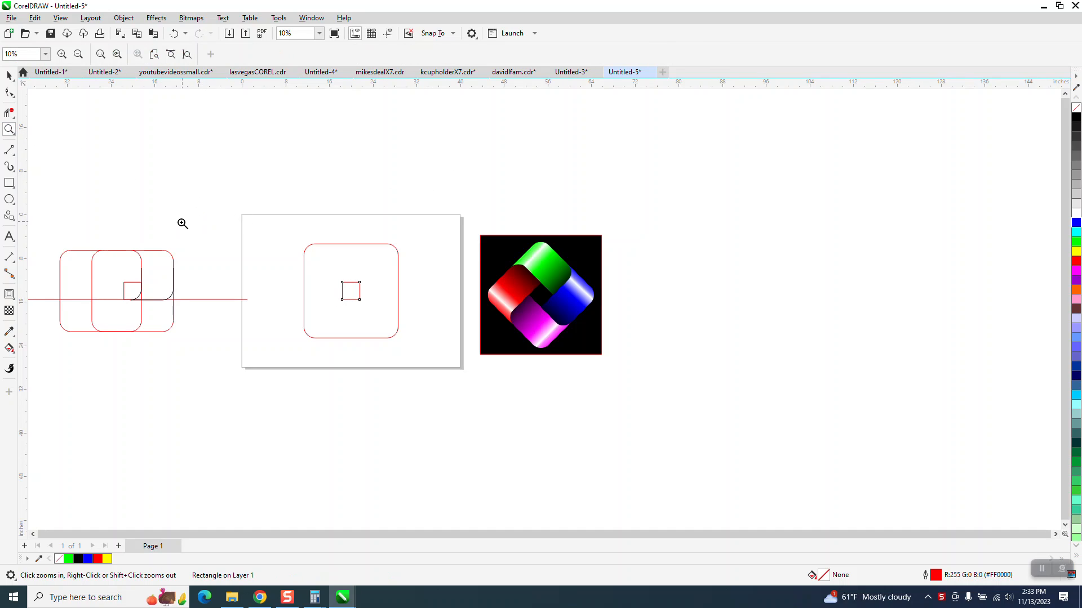
pyautogui.moveTo(253, 225); pyautogui.dragTo(603, 398)
pyautogui.click(9, 76)
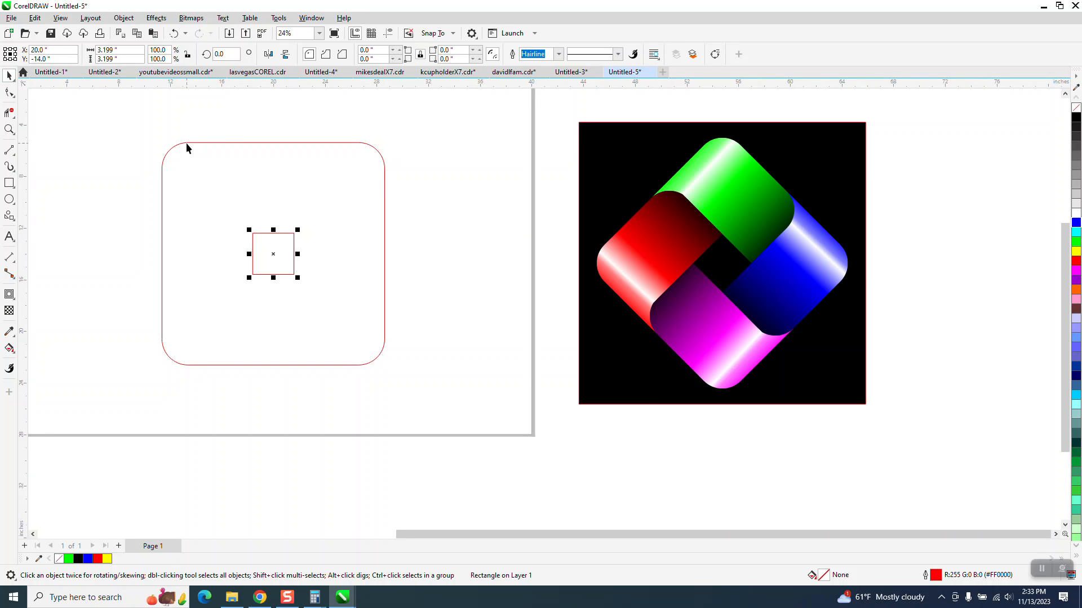
pyautogui.click(186, 143)
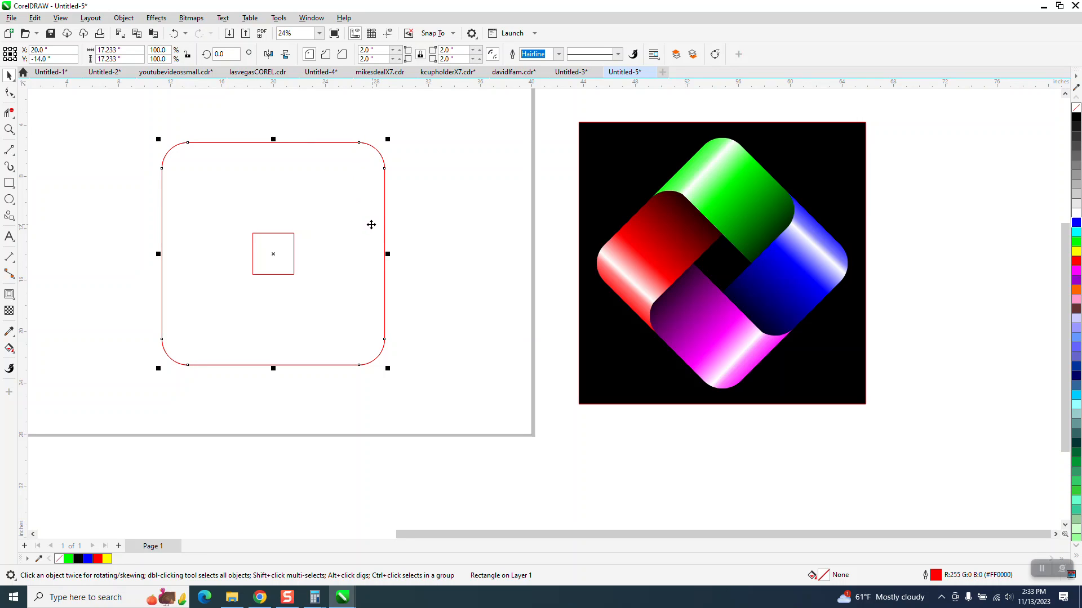
pyautogui.click(295, 263)
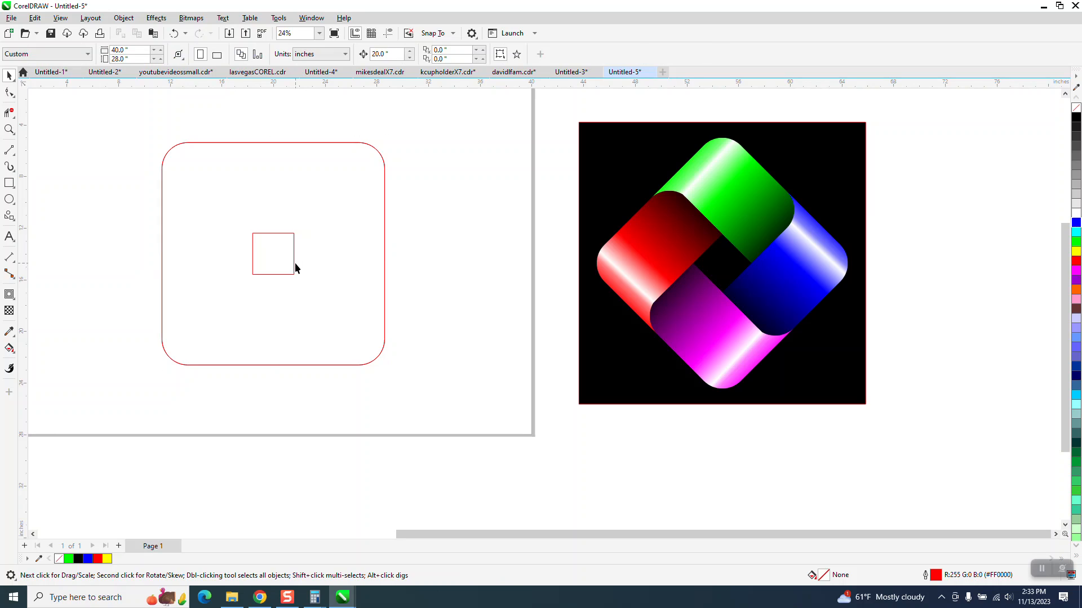
pyautogui.click(384, 265)
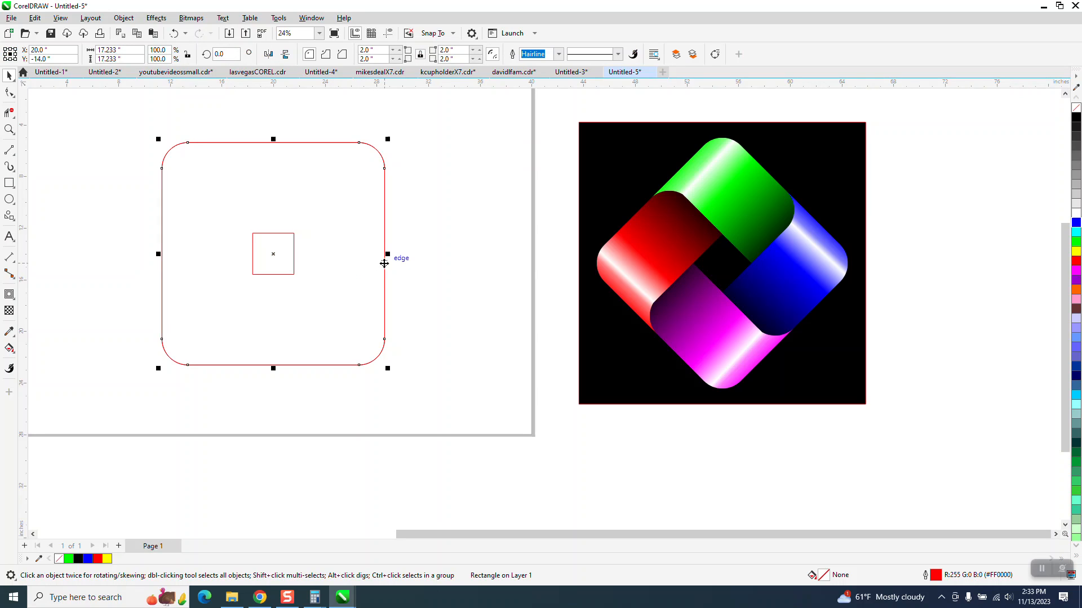
pyautogui.keyDown('shift'); pyautogui.click(294, 259); pyautogui.keyUp('shift')
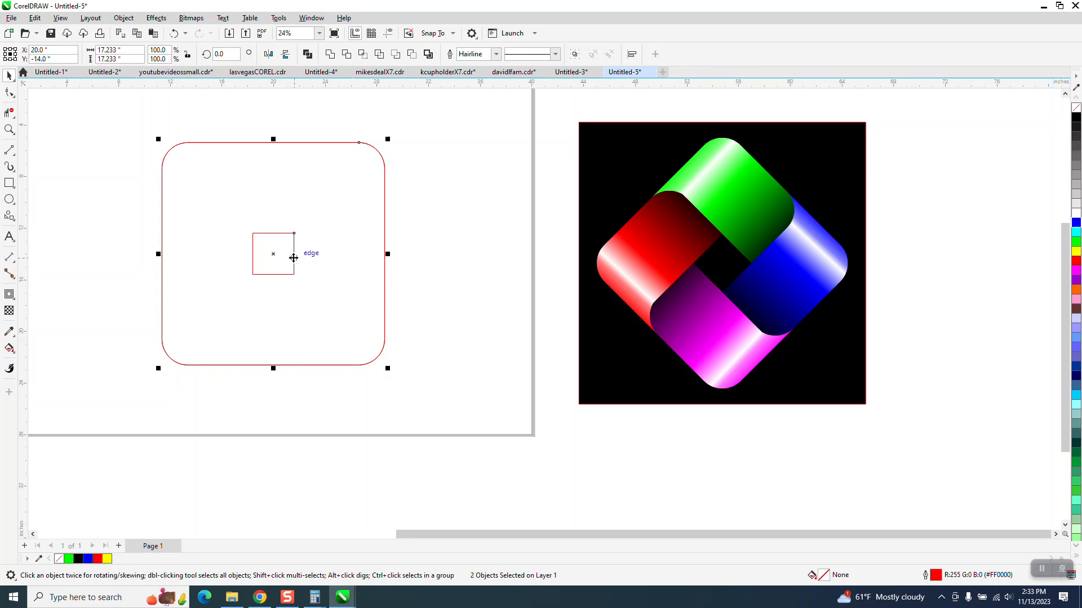
pyautogui.press('r')
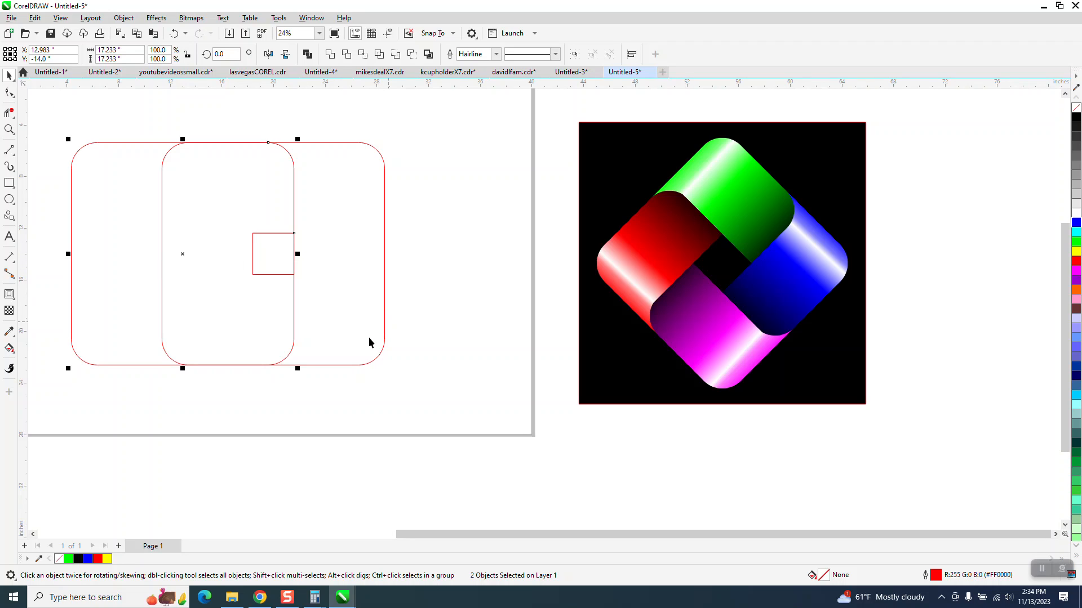
# Step: Duplicate the centred rounded square and align the copy's bottom edge with the small square's bottom edge
pyautogui.click(357, 369)
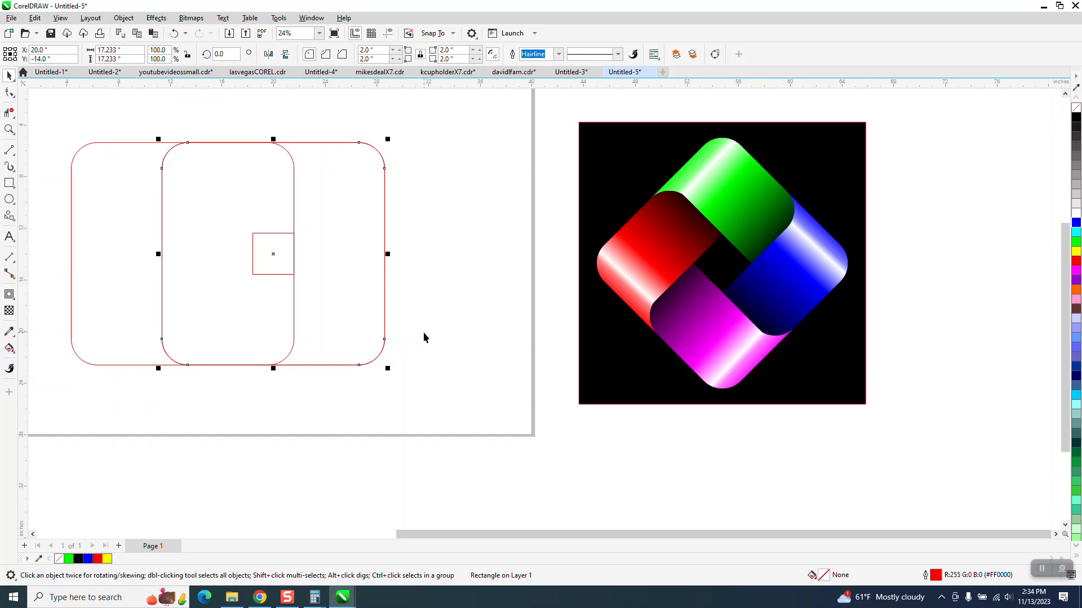
pyautogui.keyDown('shift'); pyautogui.click(274, 275); pyautogui.keyUp('shift')
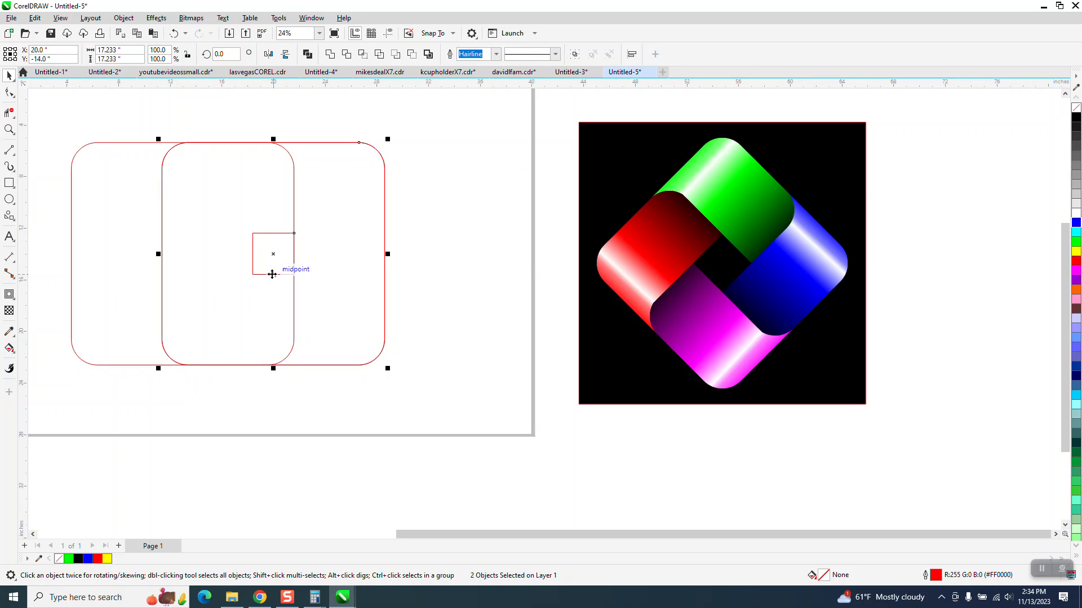
pyautogui.press('b')
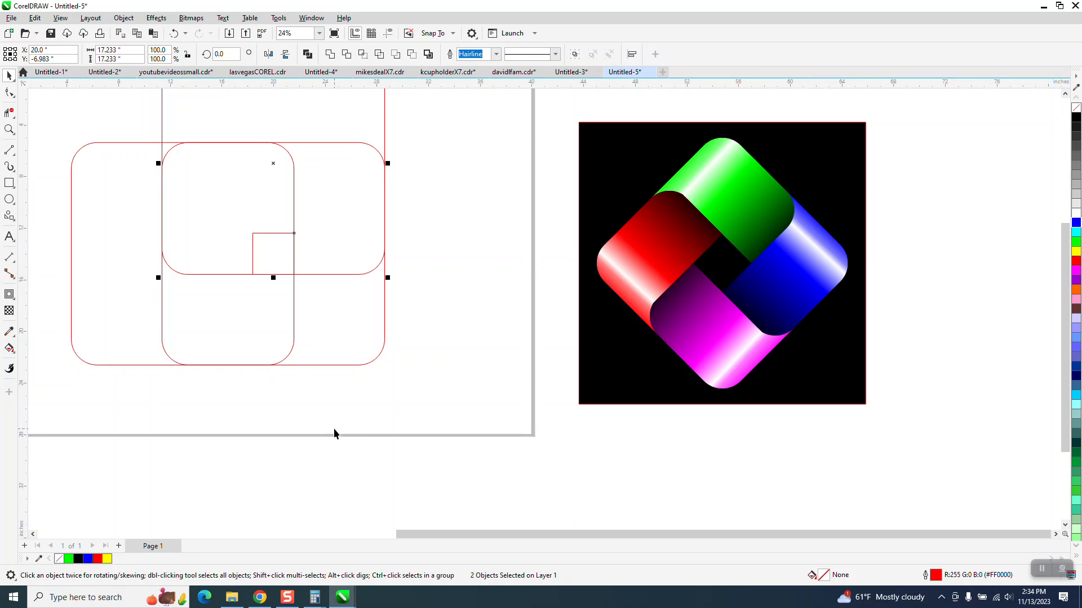
pyautogui.scroll(-1, 337, 422)
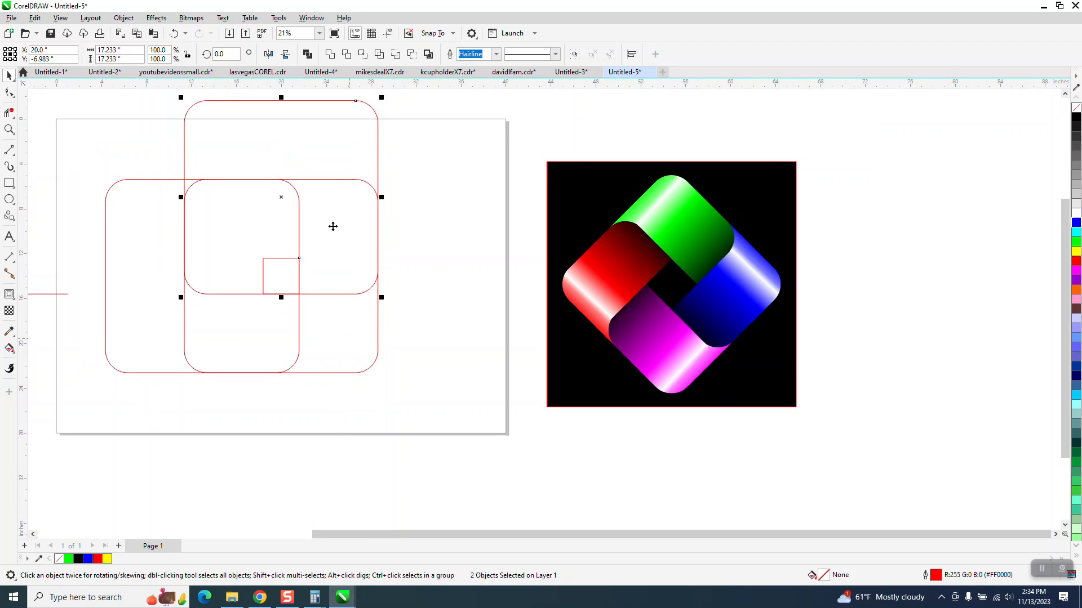
# Step: Use Smart Fill to create a green shape without outline in the enclosed region right of the small square
pyautogui.click(9, 348)
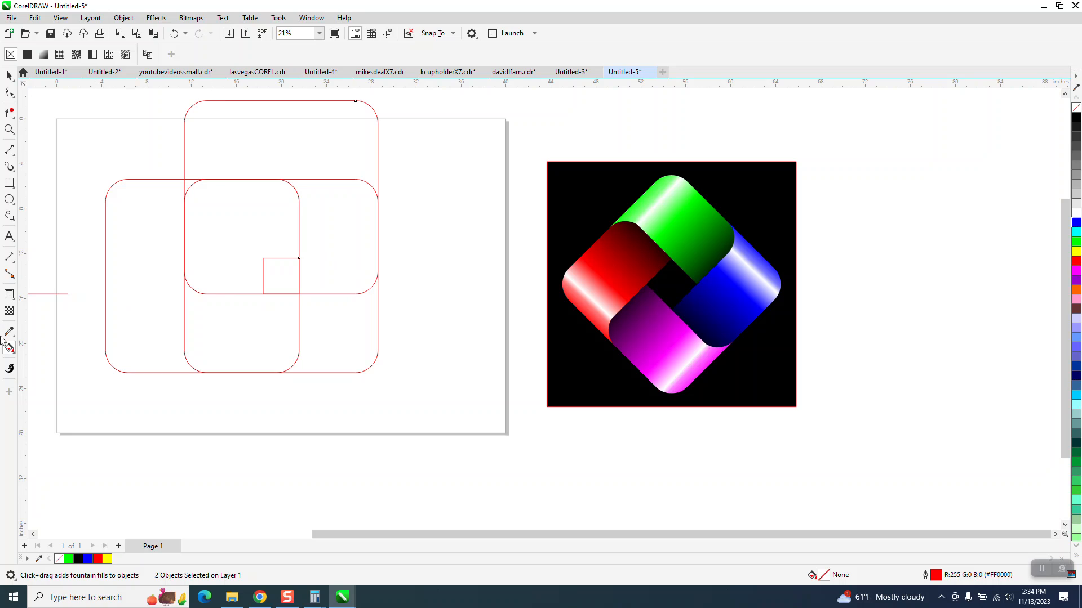
pyautogui.click(17, 352)
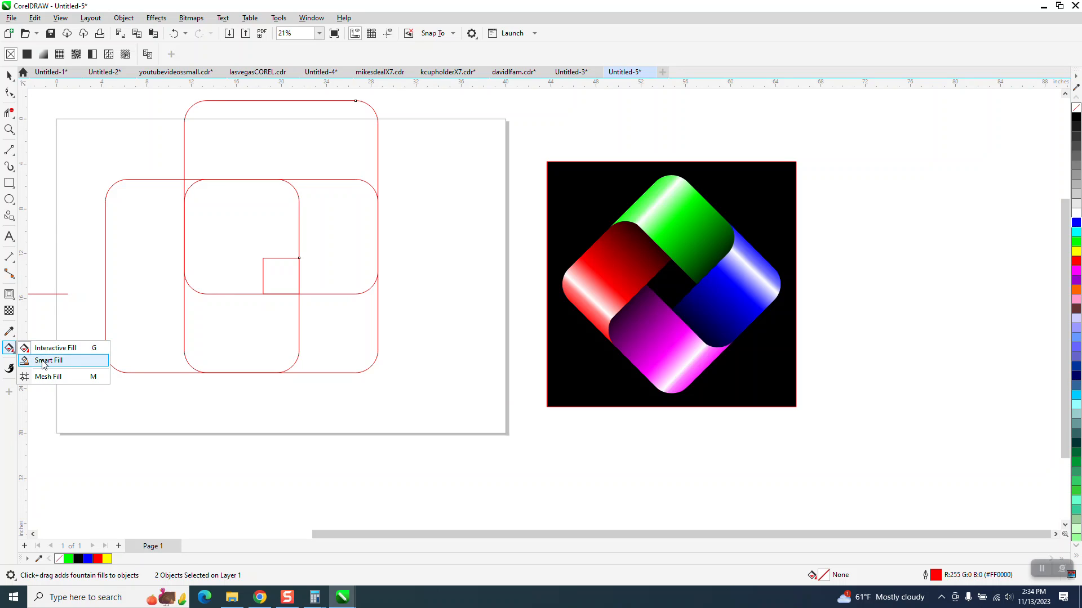
pyautogui.click(44, 361)
pyautogui.click(310, 245)
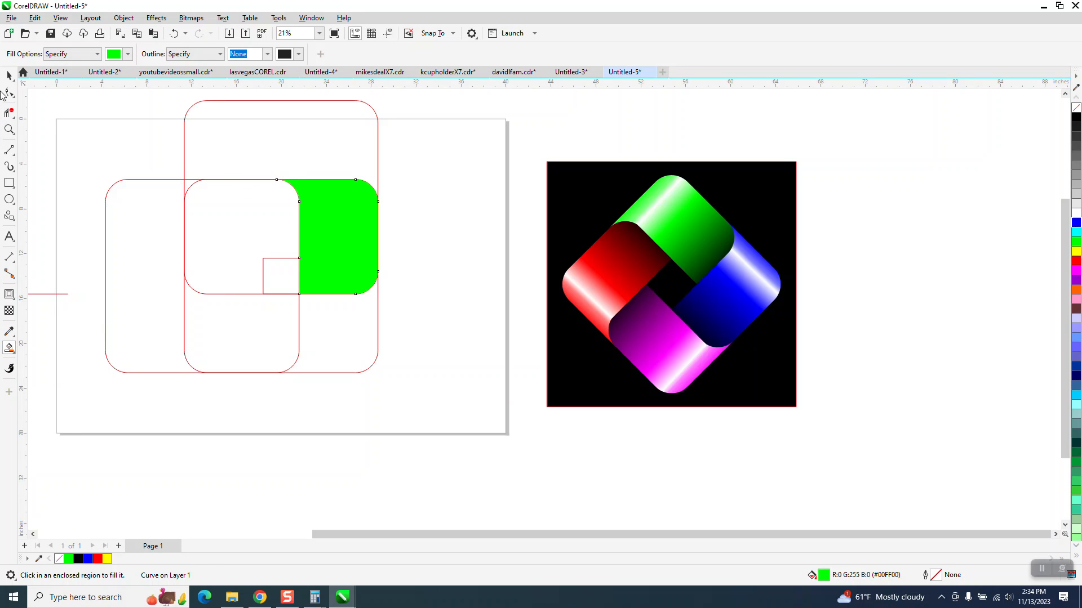
# Step: Move the finished reference artwork another 40 inches to the right
pyautogui.click(9, 74)
pyautogui.moveTo(507, 150); pyautogui.dragTo(867, 441)
pyautogui.hotkey('shift', 'Right')
pyautogui.hotkey('shift', 'Right')
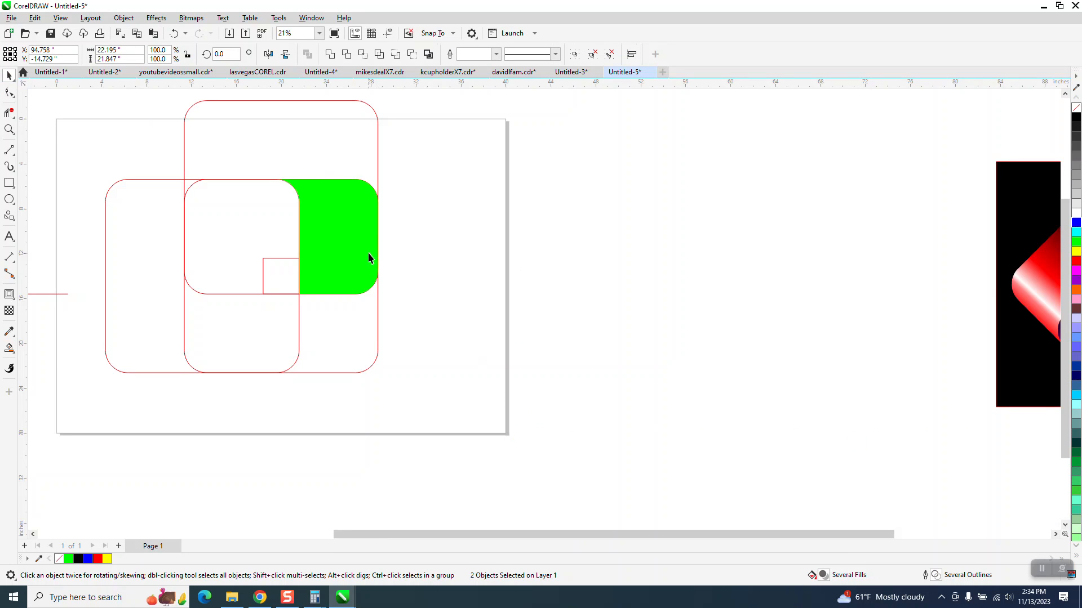
# Step: Move the green shape 20 inches right and the four construction outlines up off the page
pyautogui.click(369, 258)
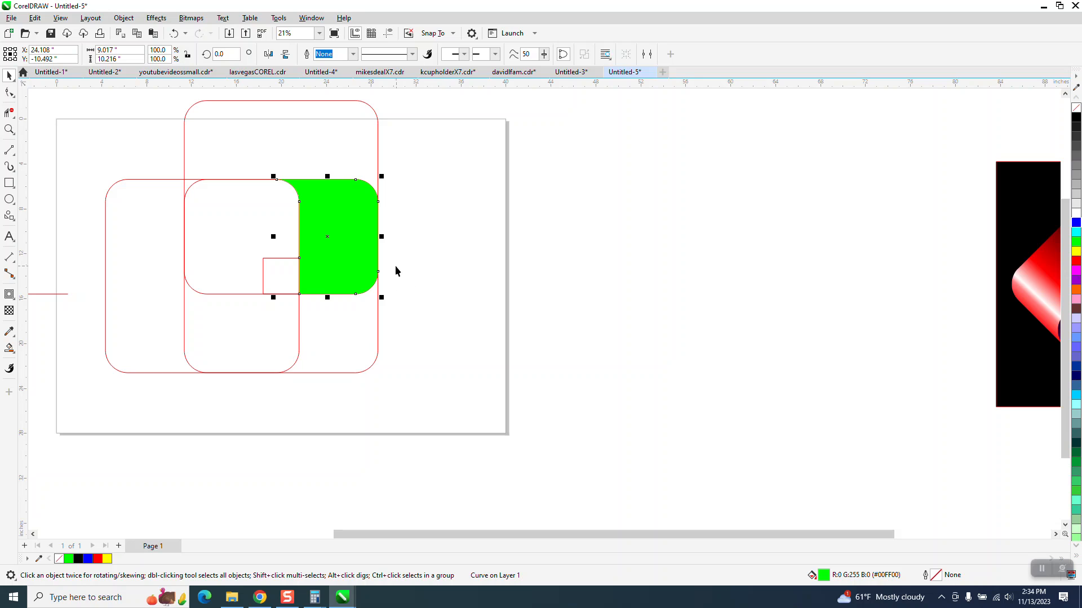
pyautogui.scroll(-1, 347, 350)
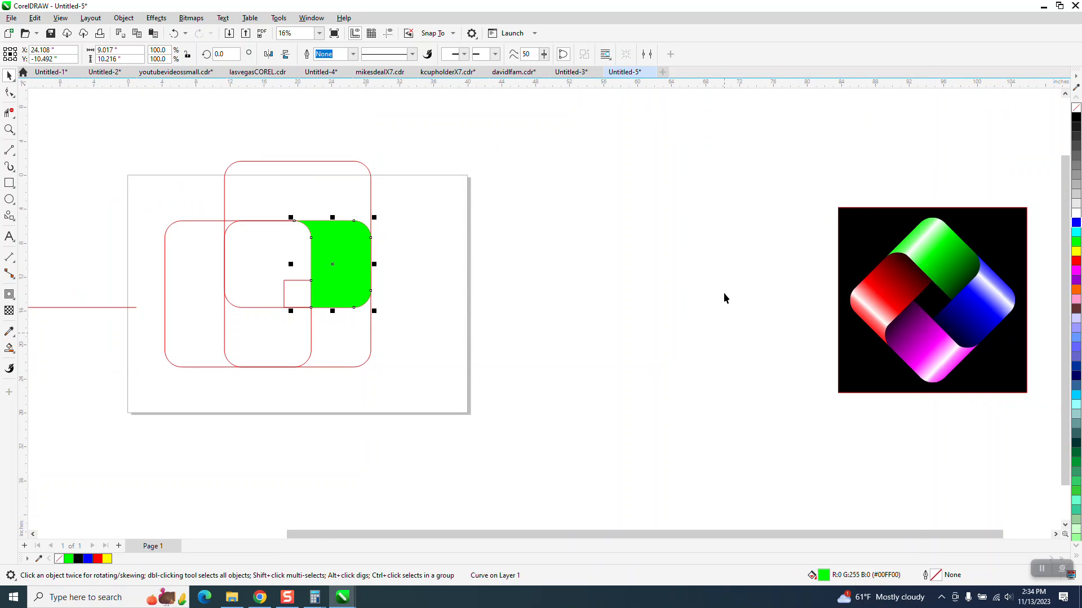
pyautogui.hotkey('shift', 'Right')
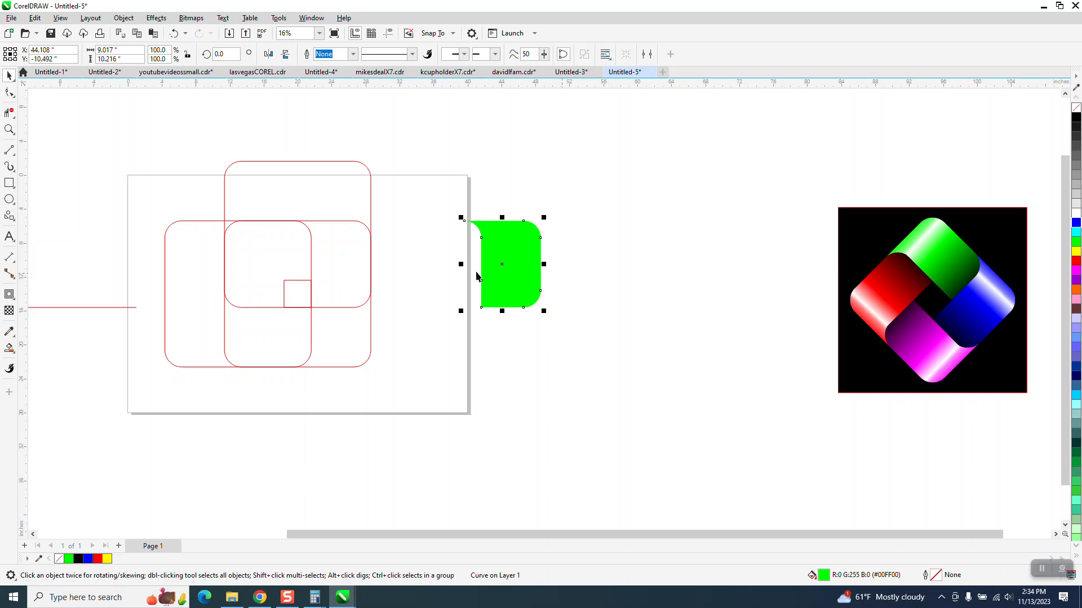
pyautogui.scroll(-1, 300, 252)
pyautogui.moveTo(177, 163); pyautogui.dragTo(370, 356)
pyautogui.press('Up')
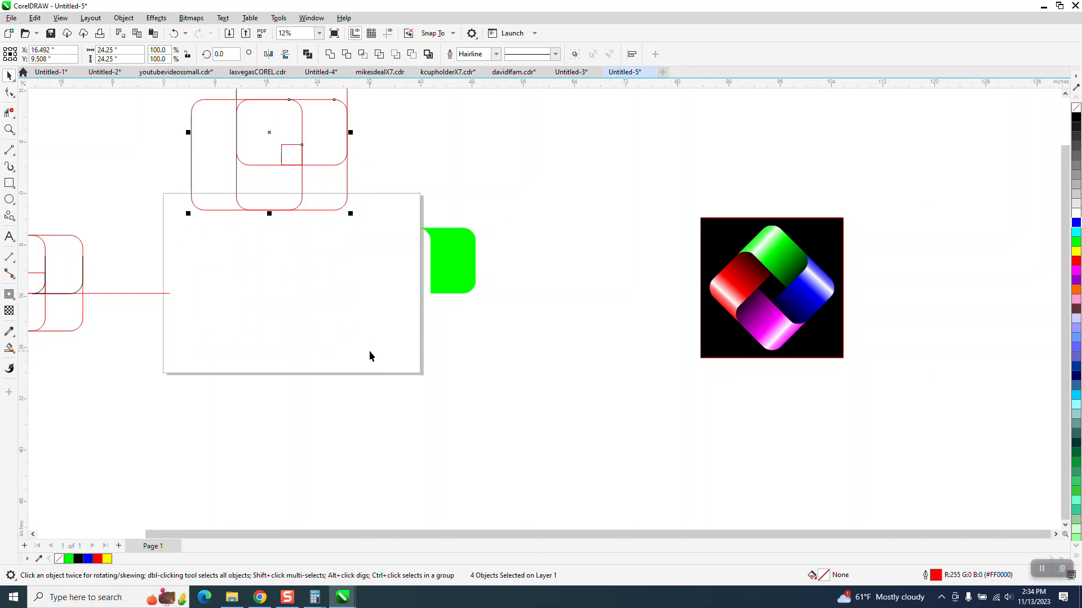
pyautogui.press('Up')
# Step: Show the guidelines and move the green shape 20 inches left, back onto the page
pyautogui.click(390, 33)
pyautogui.click(454, 277)
pyautogui.press('Left')
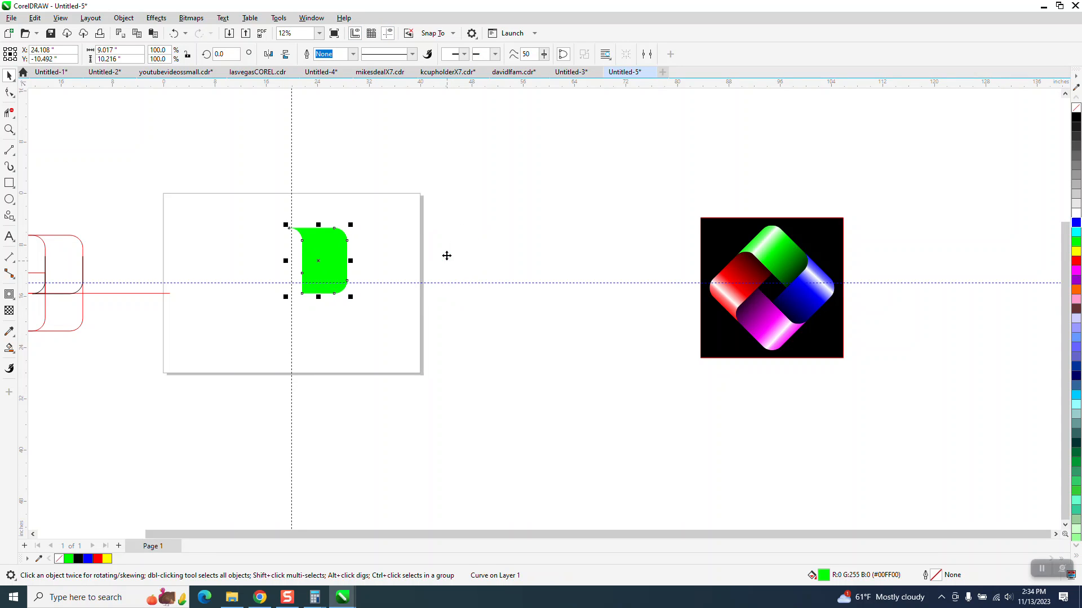
# Step: Apply a vertical linear fountain fill to the green shape with Interactive Fill, from its top edge to just below its bottom edge
pyautogui.click(9, 130)
pyautogui.moveTo(184, 188); pyautogui.dragTo(526, 374)
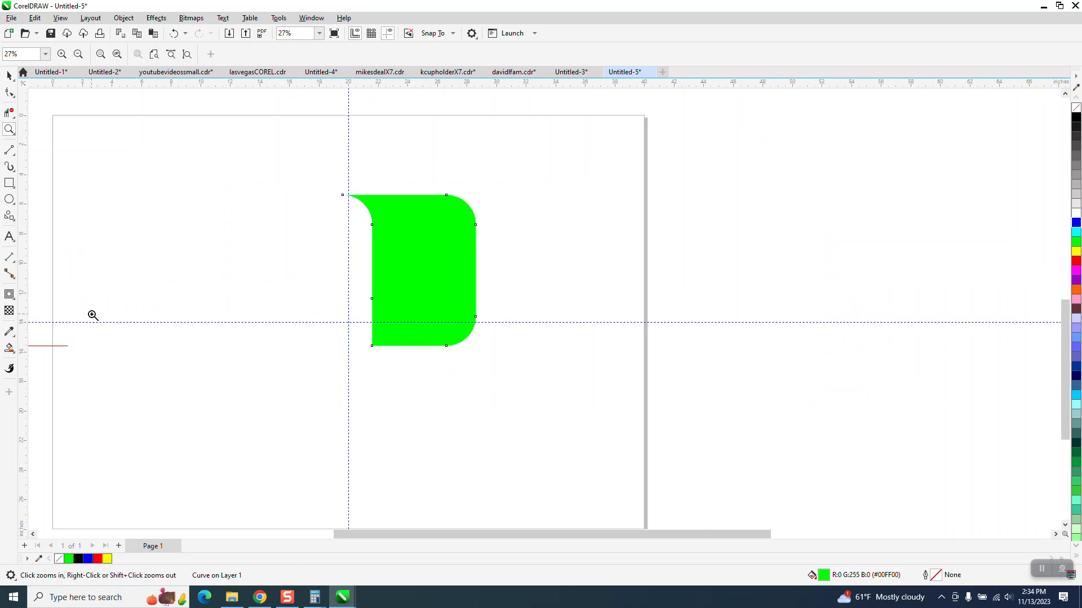
pyautogui.click(10, 350)
pyautogui.click(14, 355)
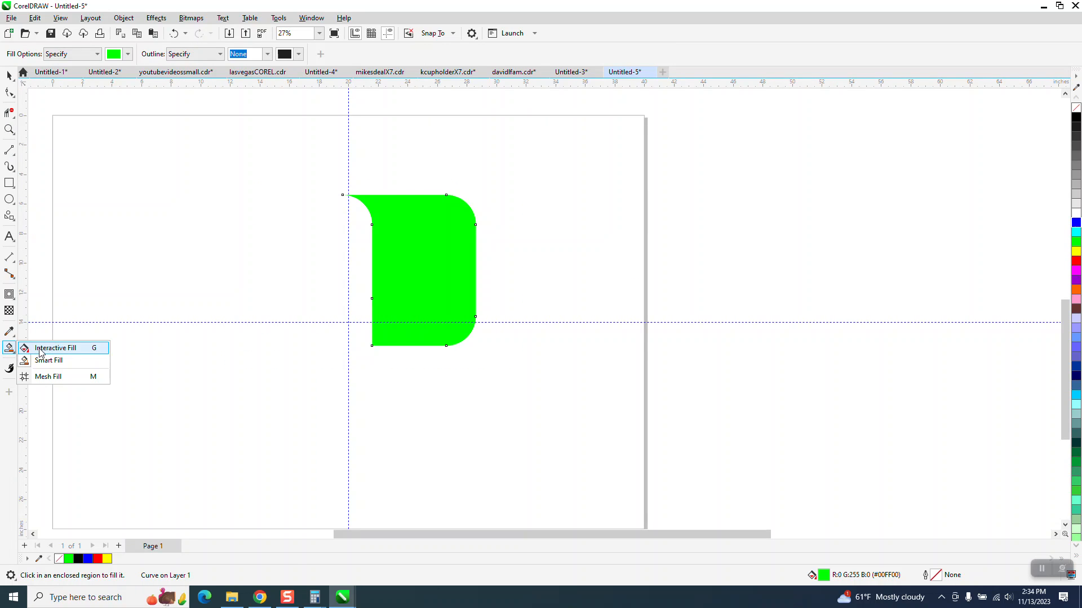
pyautogui.click(34, 348)
pyautogui.moveTo(421, 203); pyautogui.dragTo(425, 357)
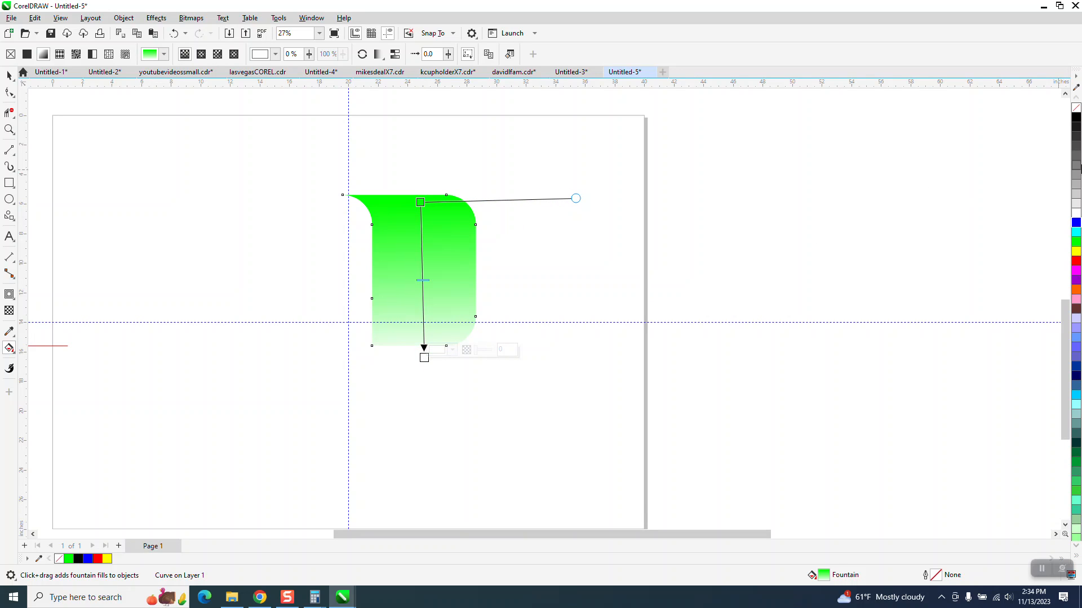
# Step: Set the gradient's end colour to black, shift its midpoint towards the black end, and move its start above the shape
pyautogui.moveTo(1076, 118); pyautogui.dragTo(423, 357)
pyautogui.moveTo(424, 279); pyautogui.dragTo(437, 321)
pyautogui.moveTo(420, 202); pyautogui.dragTo(421, 183)
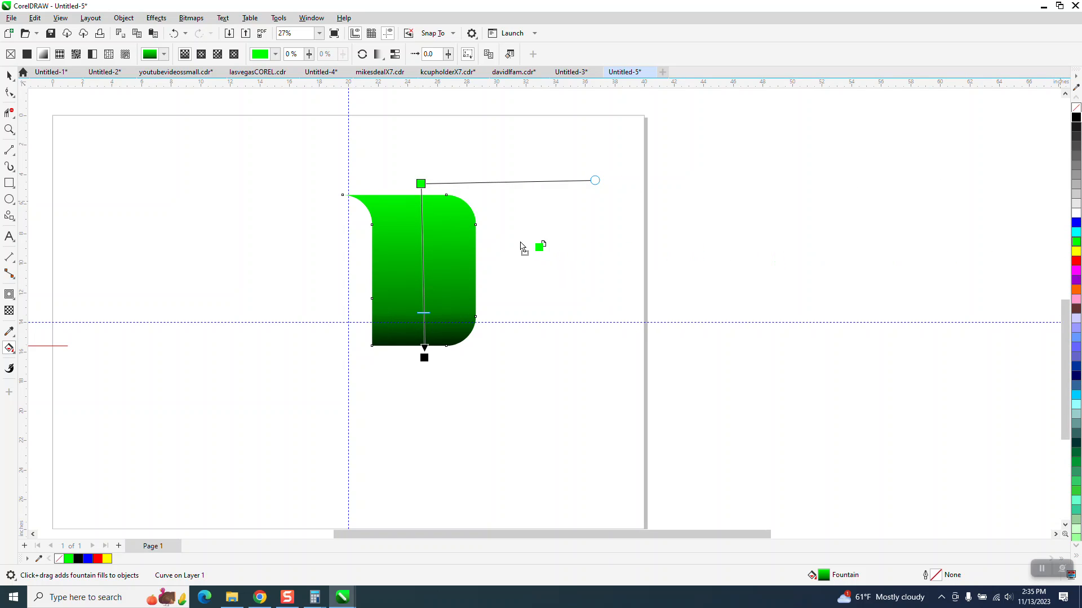
# Step: Add three green colour stops and one white stop to the gradient, forming a white highlight band near the shape's top
pyautogui.moveTo(423, 239); pyautogui.dragTo(423, 237)
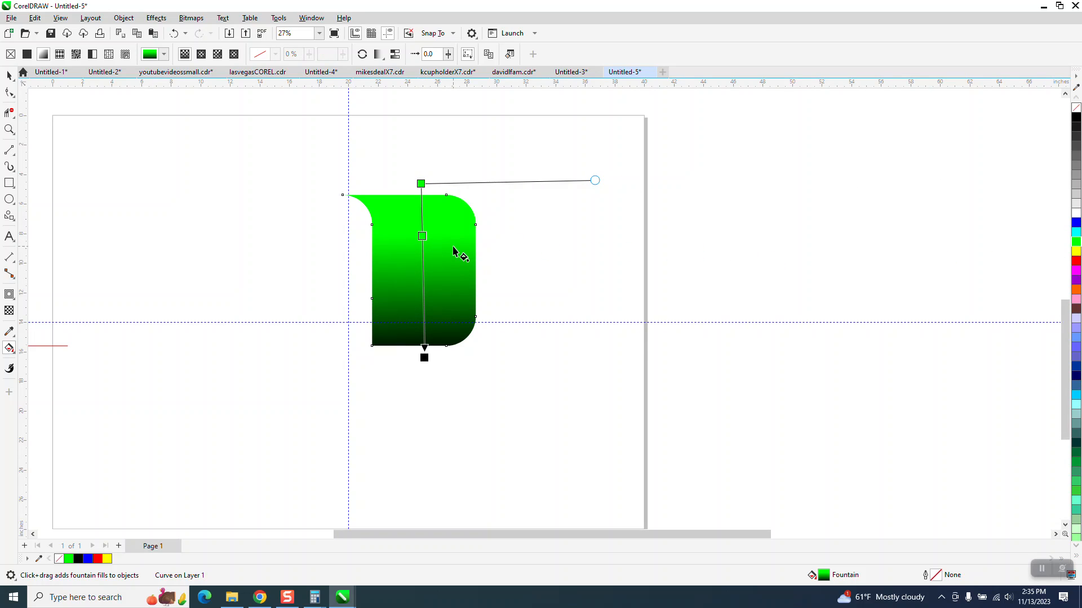
pyautogui.moveTo(1076, 242); pyautogui.dragTo(423, 278)
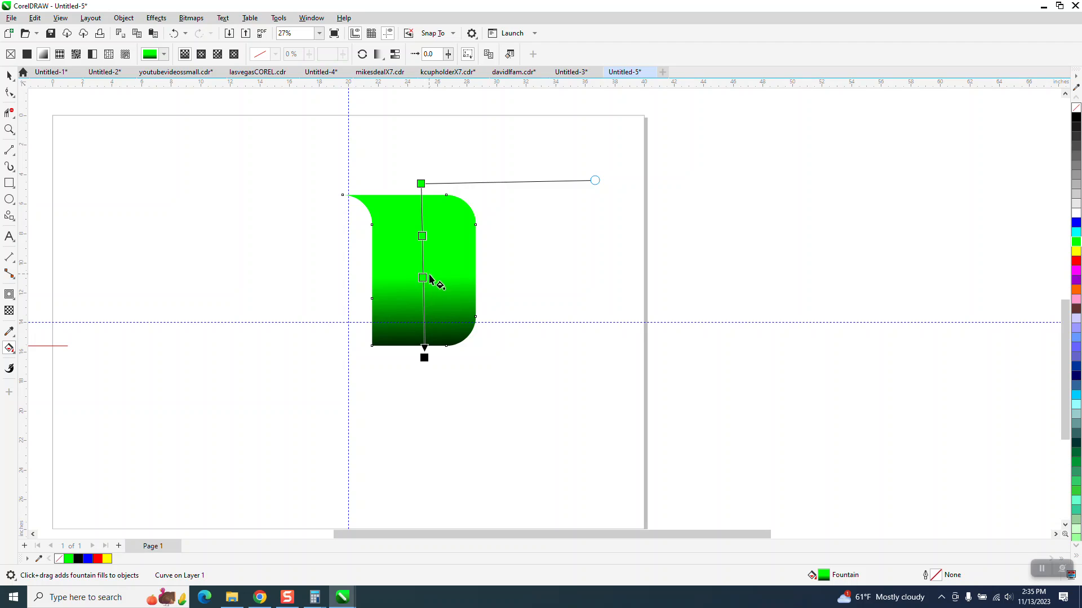
pyautogui.moveTo(1073, 216); pyautogui.dragTo(423, 222)
pyautogui.moveTo(1078, 242); pyautogui.dragTo(423, 200)
pyautogui.click(423, 201)
pyautogui.click(10, 76)
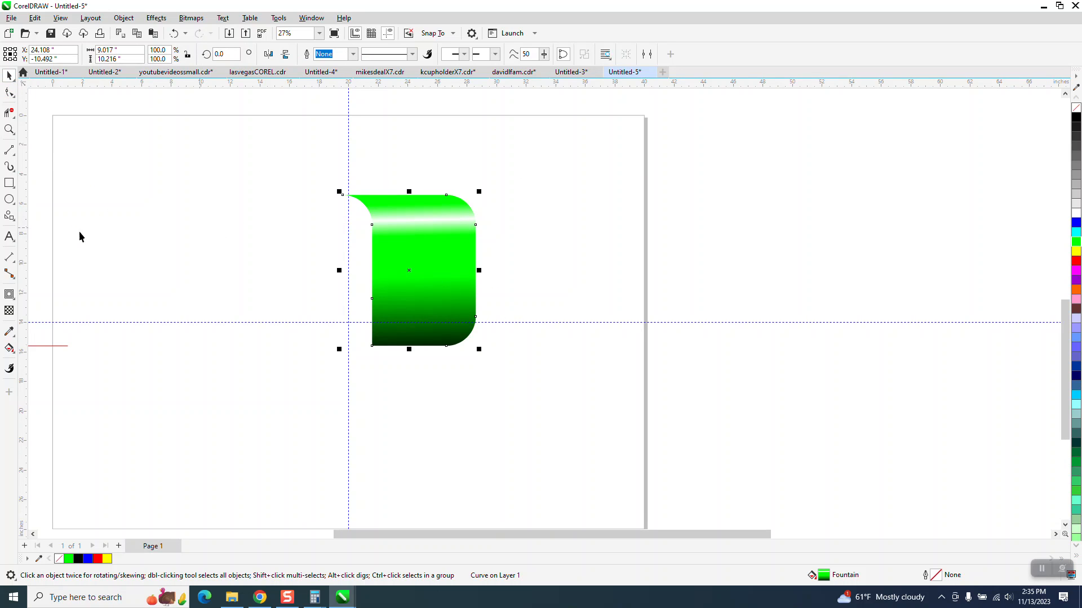
# Step: Delete the green colour stop at 54% and move the green stop just below the white band to 37%
pyautogui.click(10, 348)
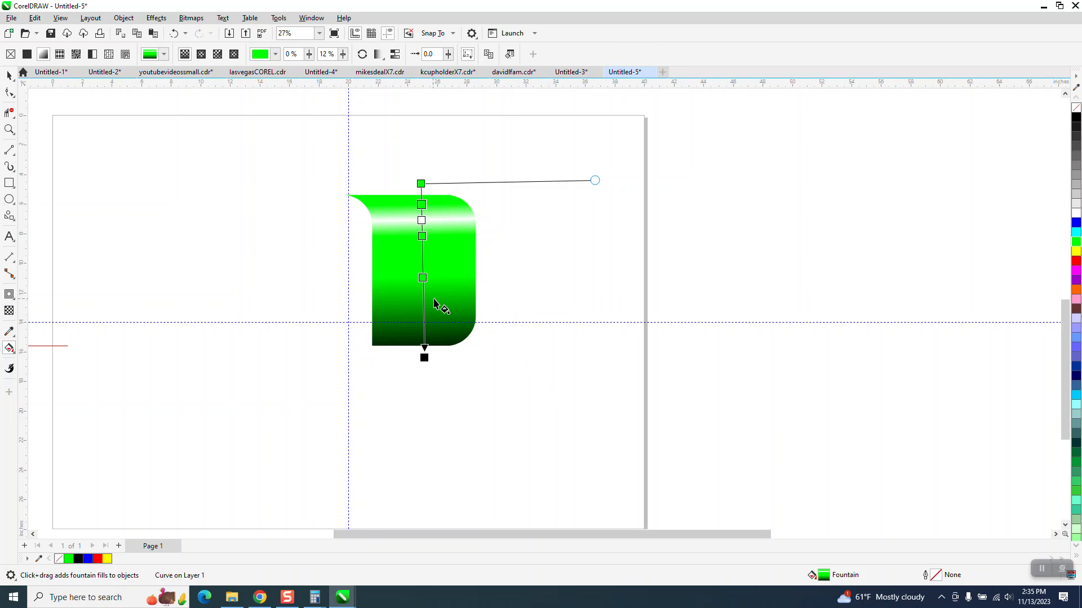
pyautogui.click(425, 280)
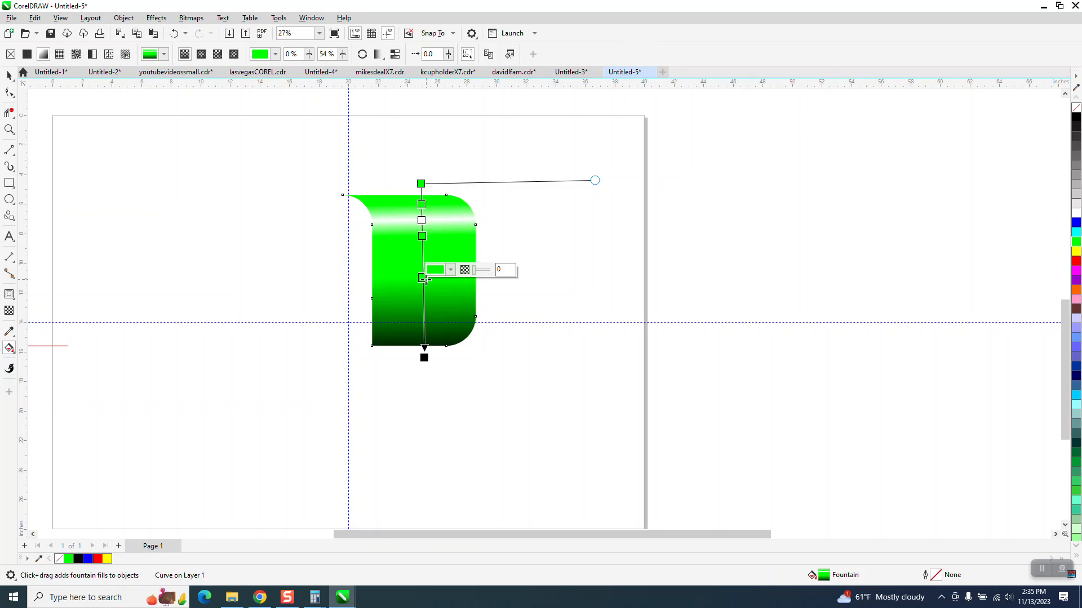
pyautogui.press('Delete')
pyautogui.moveTo(425, 240); pyautogui.dragTo(426, 253)
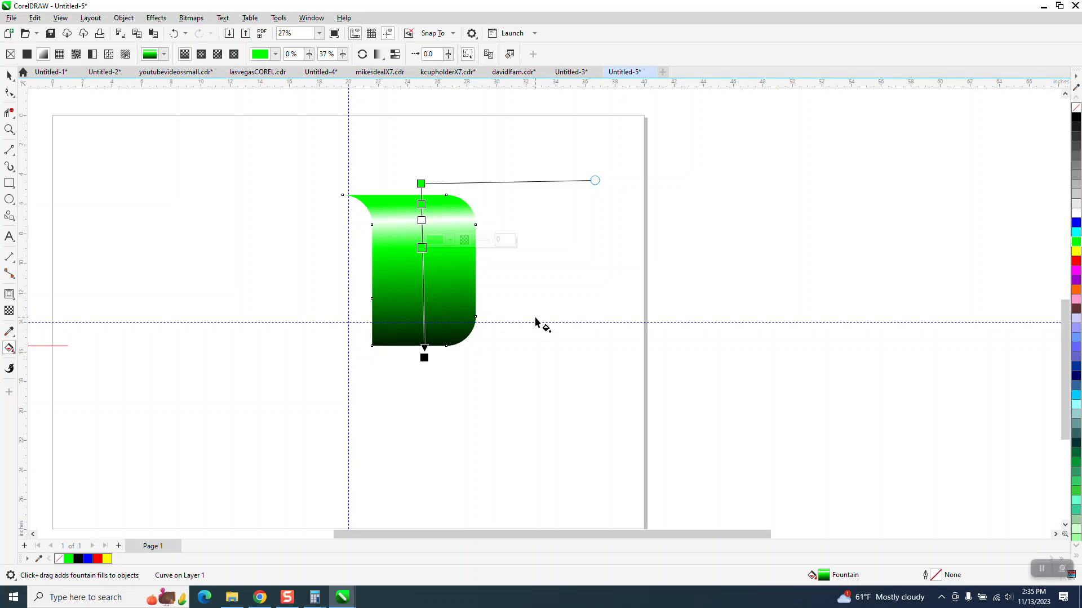
# Step: Extend the gradient's black end farther below the green shape and move the green stop below the white band to 31%
pyautogui.moveTo(424, 358); pyautogui.dragTo(424, 376)
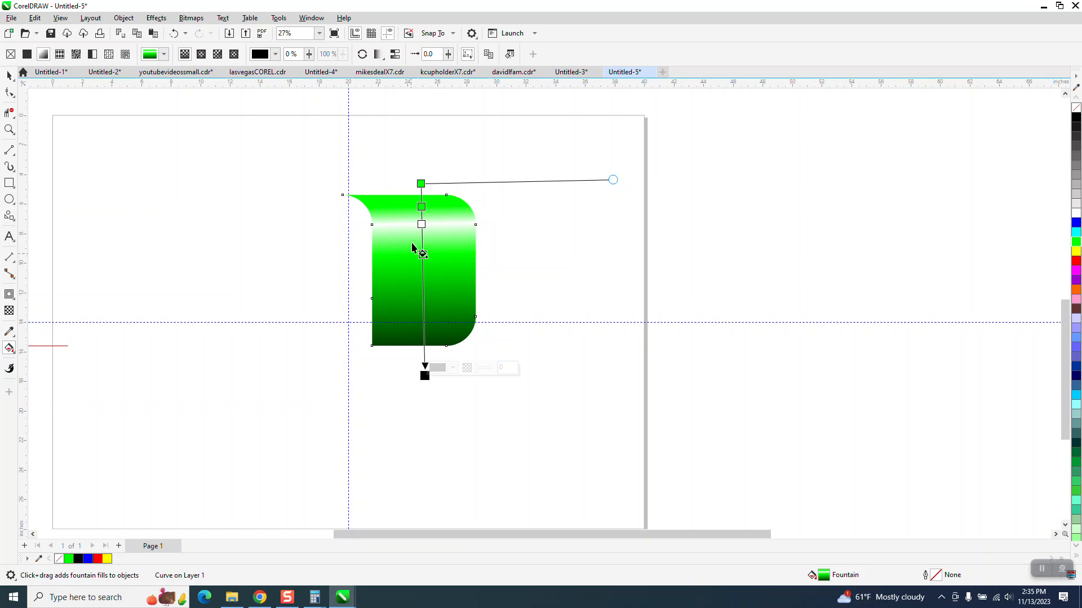
pyautogui.moveTo(424, 255); pyautogui.dragTo(425, 243)
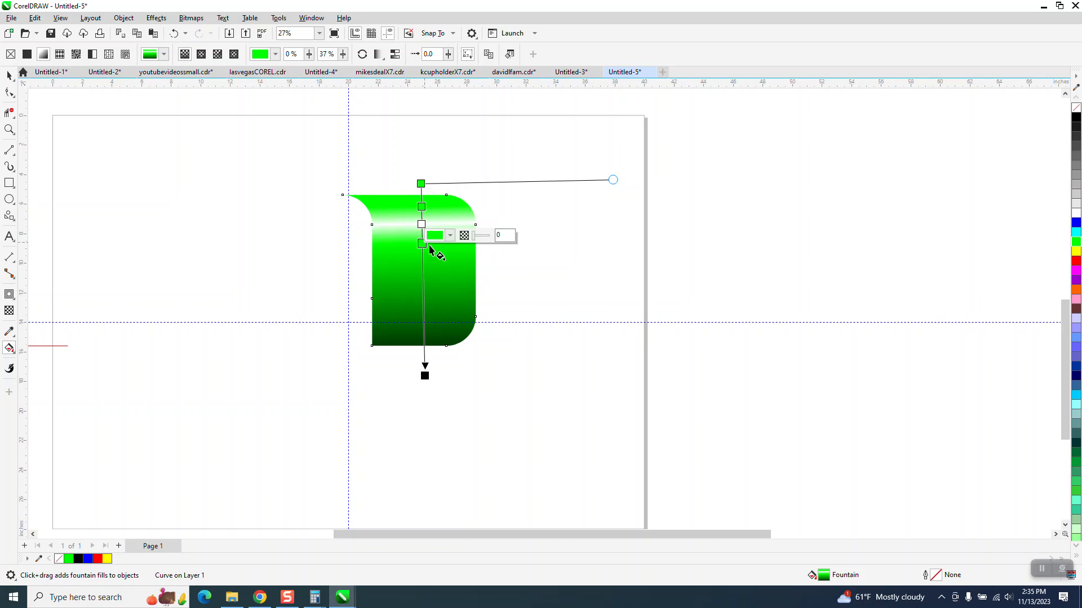
pyautogui.click(9, 77)
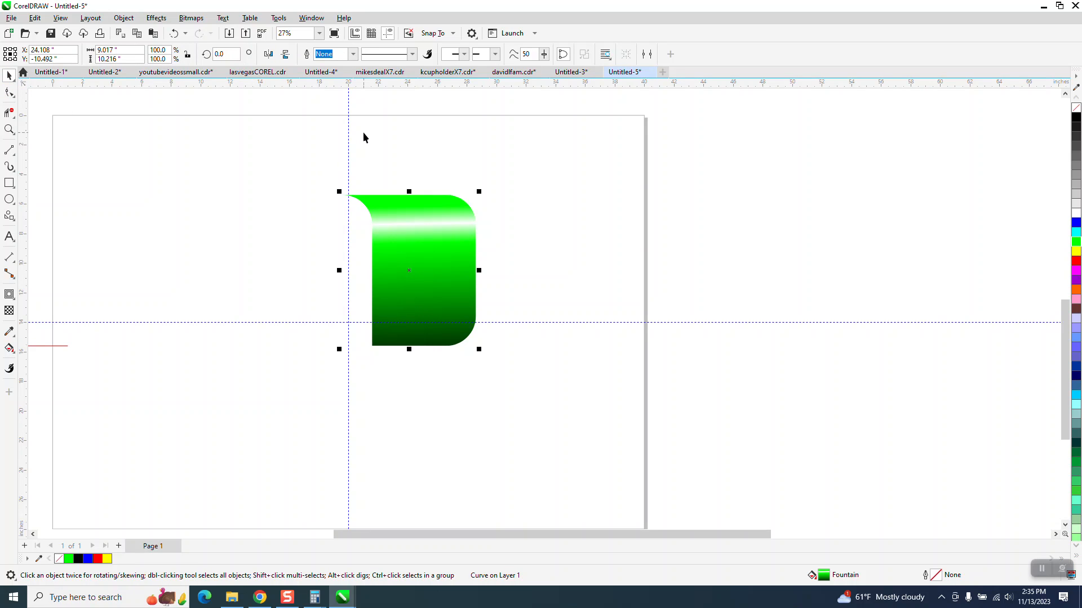
# Step: Try placing two copies of the gradient shape to its right, and delete them
pyautogui.moveTo(332, 170); pyautogui.dragTo(544, 368)
pyautogui.moveTo(415, 279); pyautogui.dragTo(688, 256)
pyautogui.moveTo(445, 279); pyautogui.dragTo(631, 252)
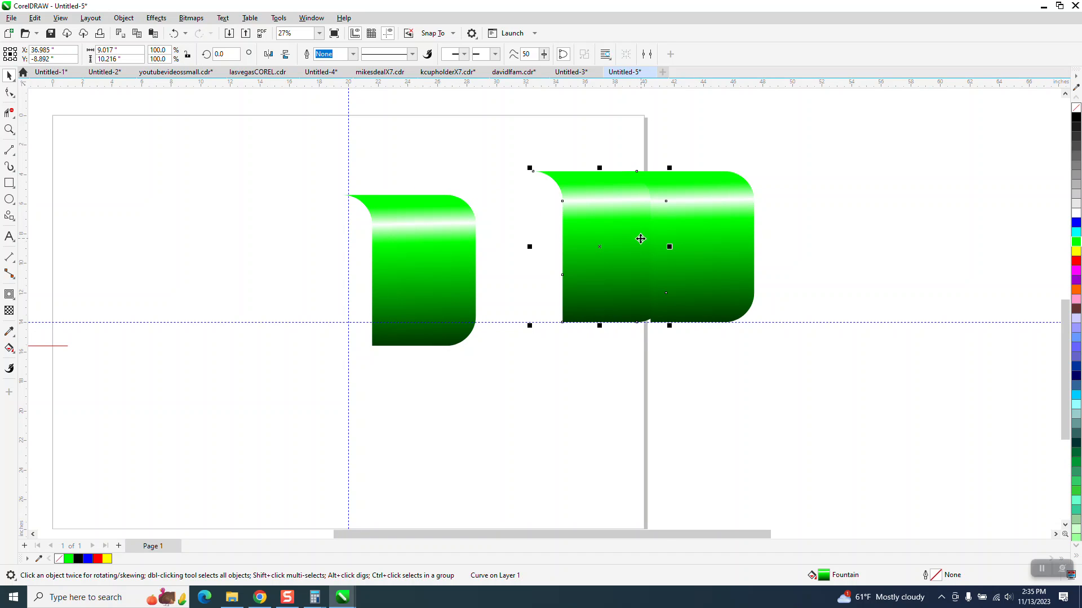
pyautogui.press('Delete')
pyautogui.click(438, 293)
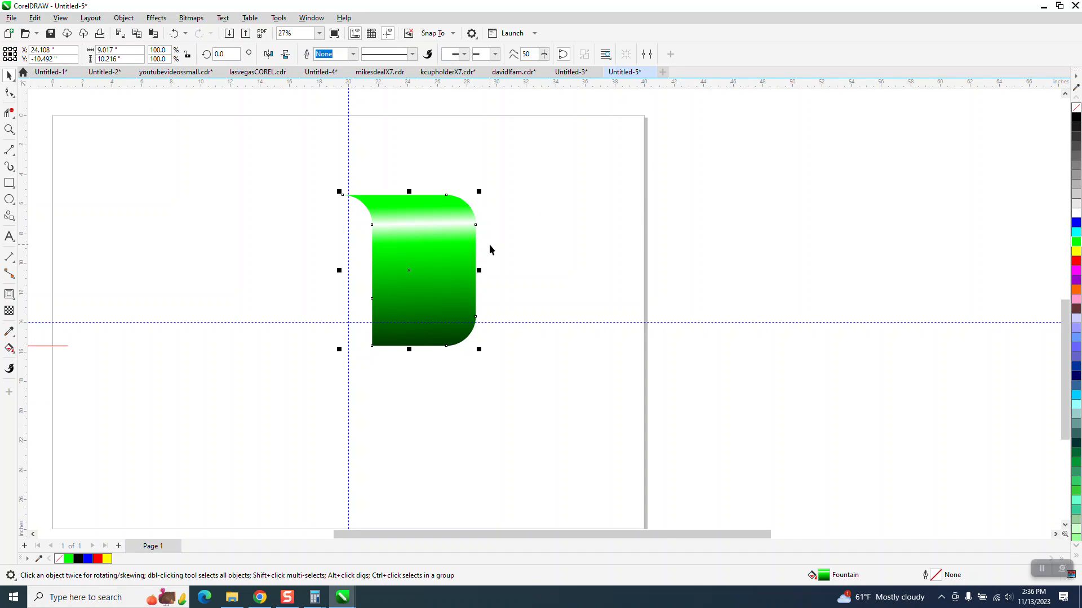
# Step: Move the green shape's rotation centre to the intersection of the two guidelines and undo a trial freehand rotation
pyautogui.click(407, 273)
pyautogui.moveTo(408, 272); pyautogui.dragTo(348, 319)
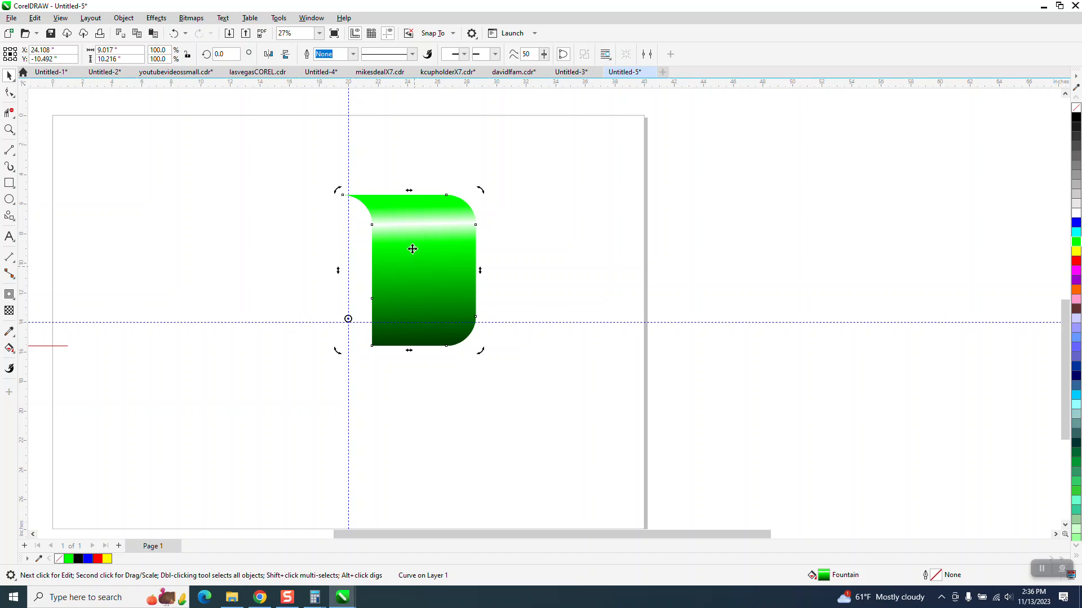
pyautogui.click(175, 34)
pyautogui.moveTo(409, 272); pyautogui.dragTo(348, 323)
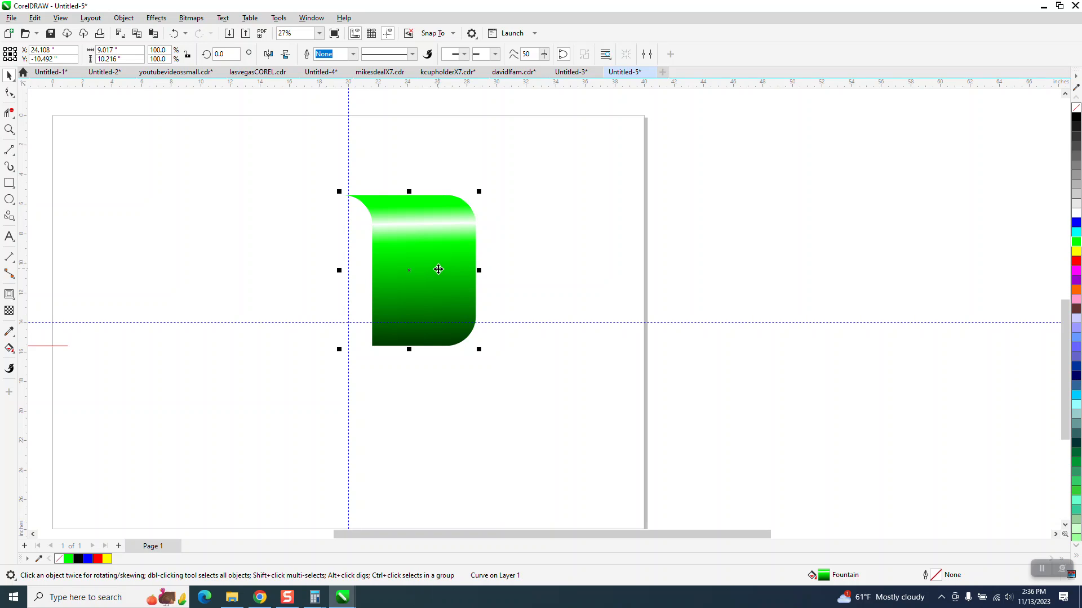
pyautogui.moveTo(478, 192); pyautogui.dragTo(426, 168)
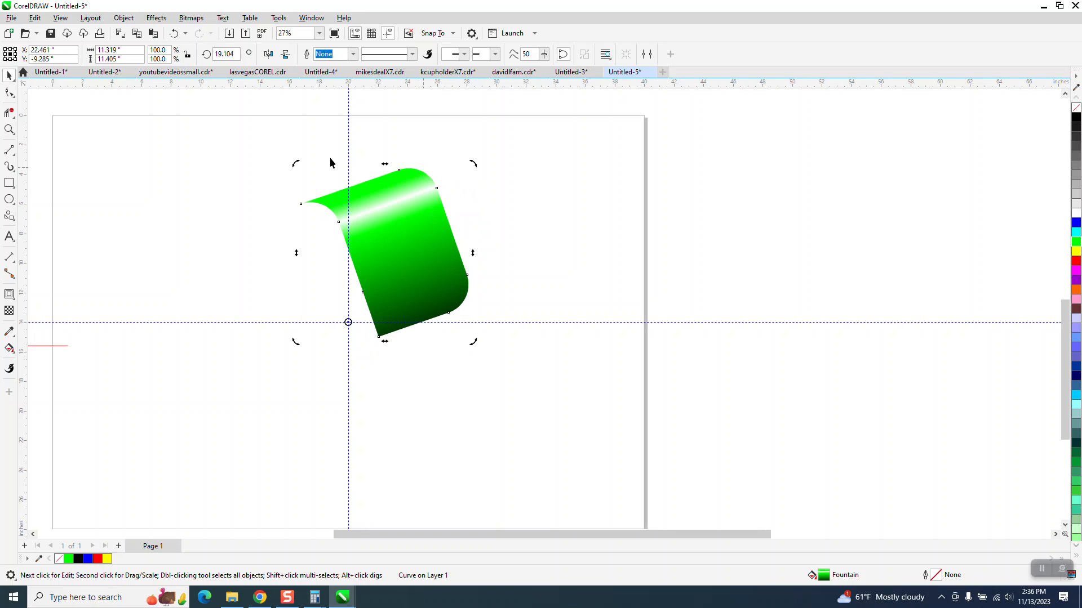
pyautogui.click(174, 33)
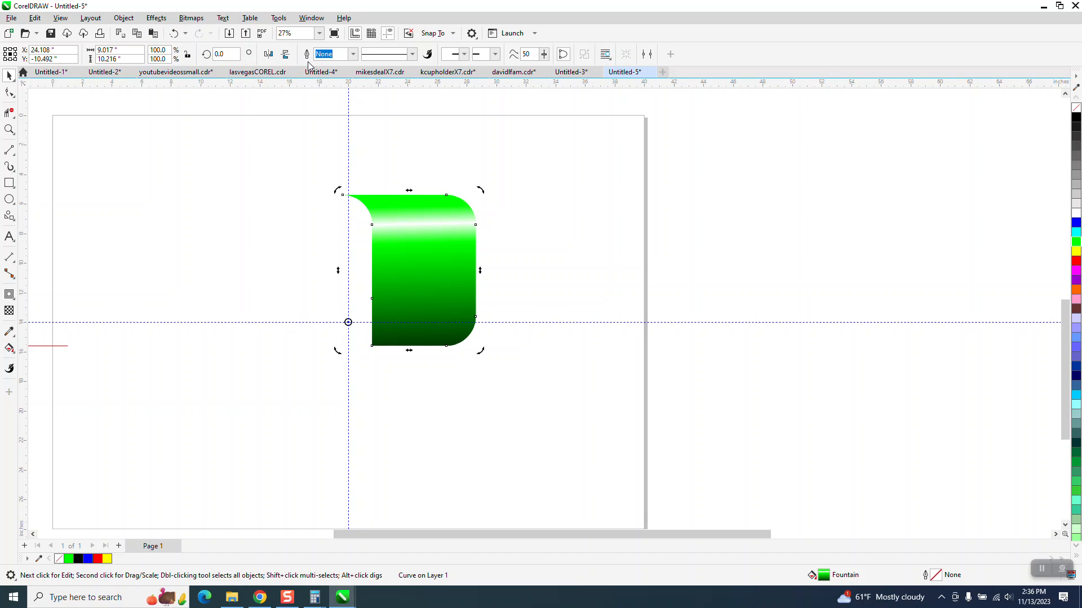
# Step: Make a copy of the green shape rotated 90 degrees about the guideline intersection and repeat it twice to complete the four-piece square
pyautogui.write('90')
pyautogui.press('Return')
pyautogui.hotkey('ctrl', 'r')
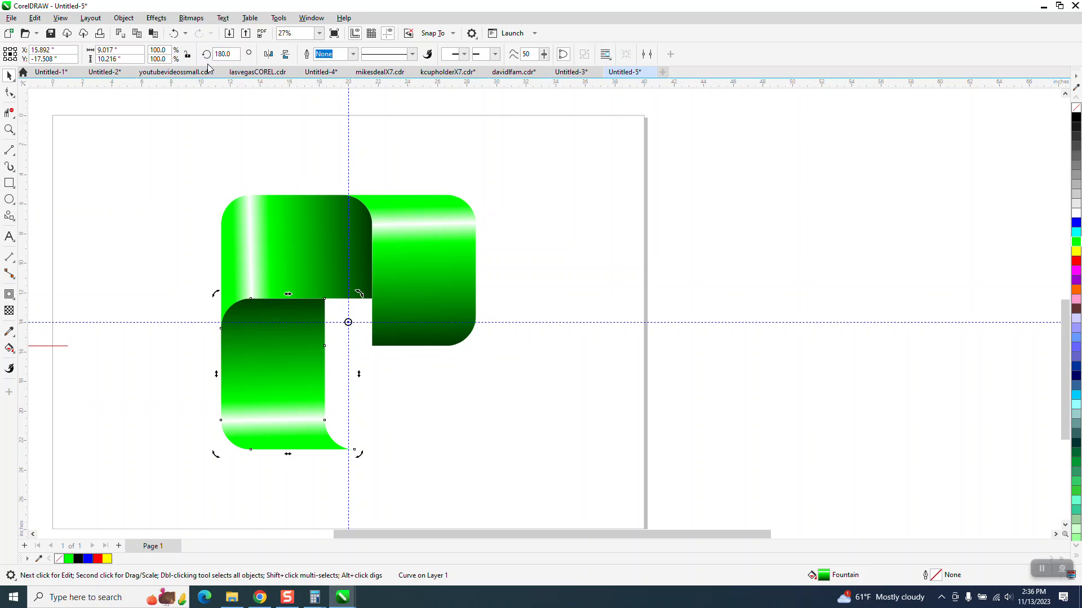
pyautogui.hotkey('ctrl', 'r')
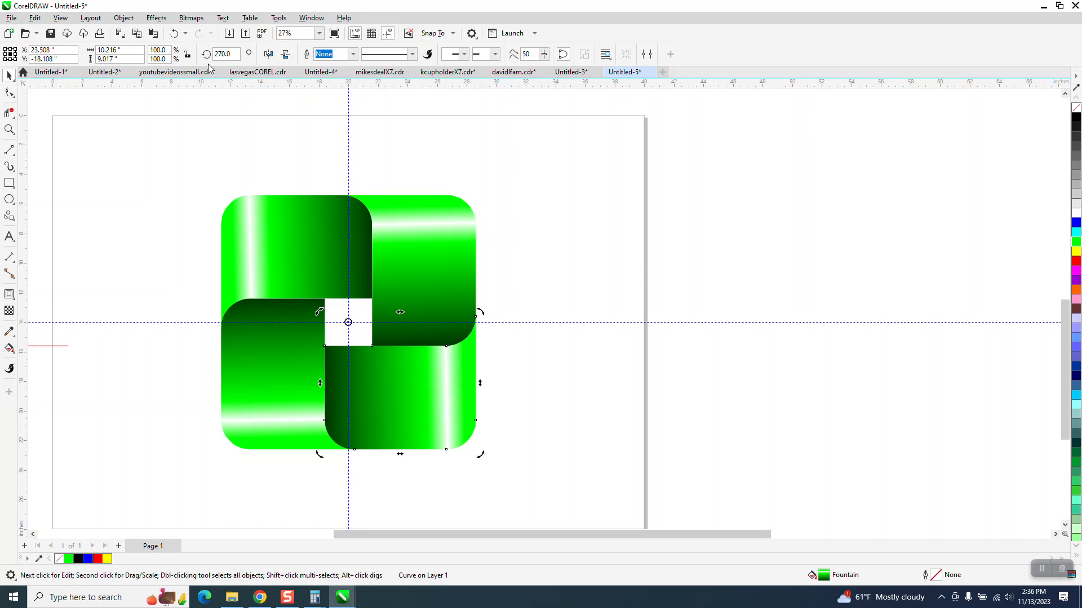
pyautogui.click(532, 153)
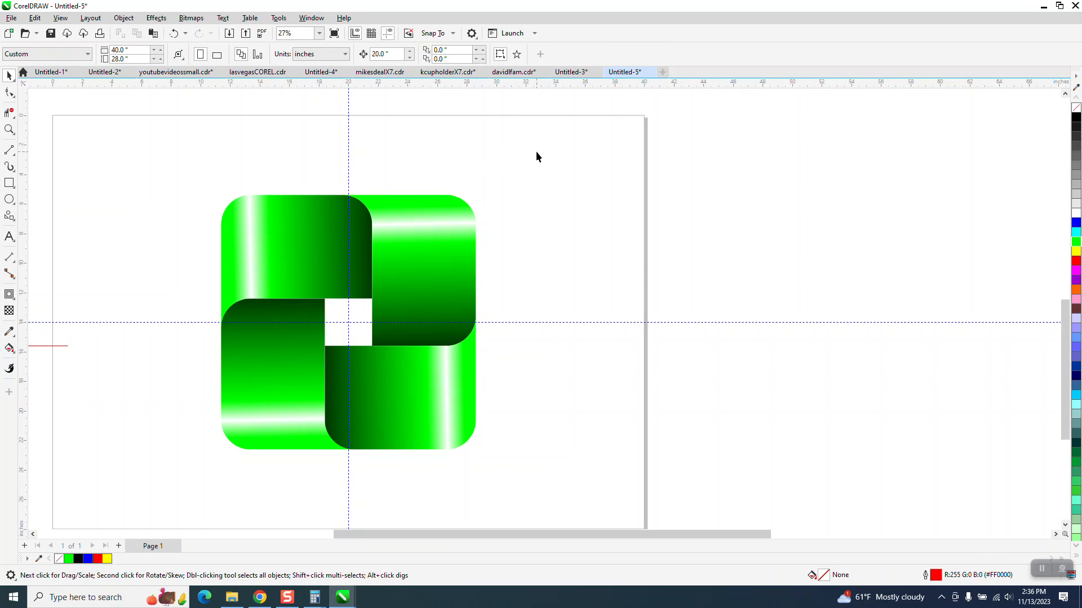
# Step: Recolour the three green gradient stops of the upper-left piece blue with Interactive Fill, keeping the white and black stops
pyautogui.click(323, 250)
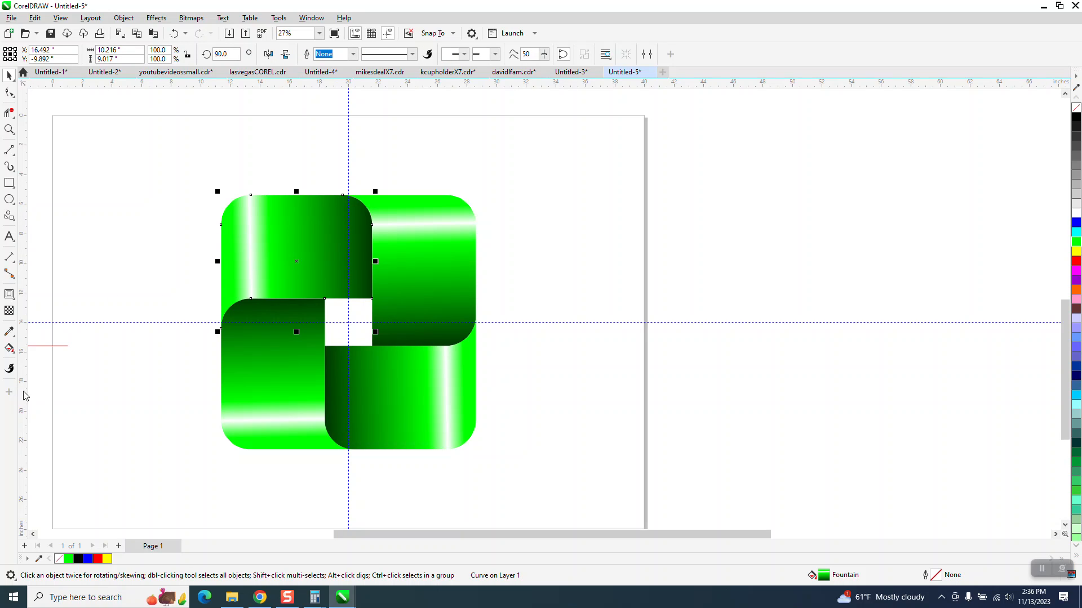
pyautogui.click(10, 349)
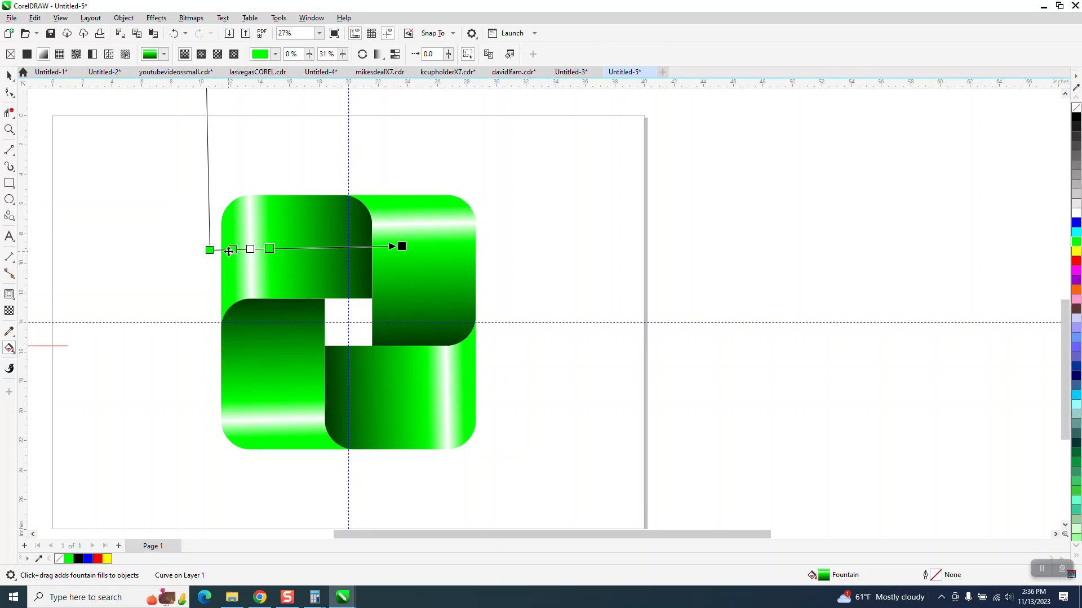
pyautogui.moveTo(1074, 237); pyautogui.dragTo(210, 250)
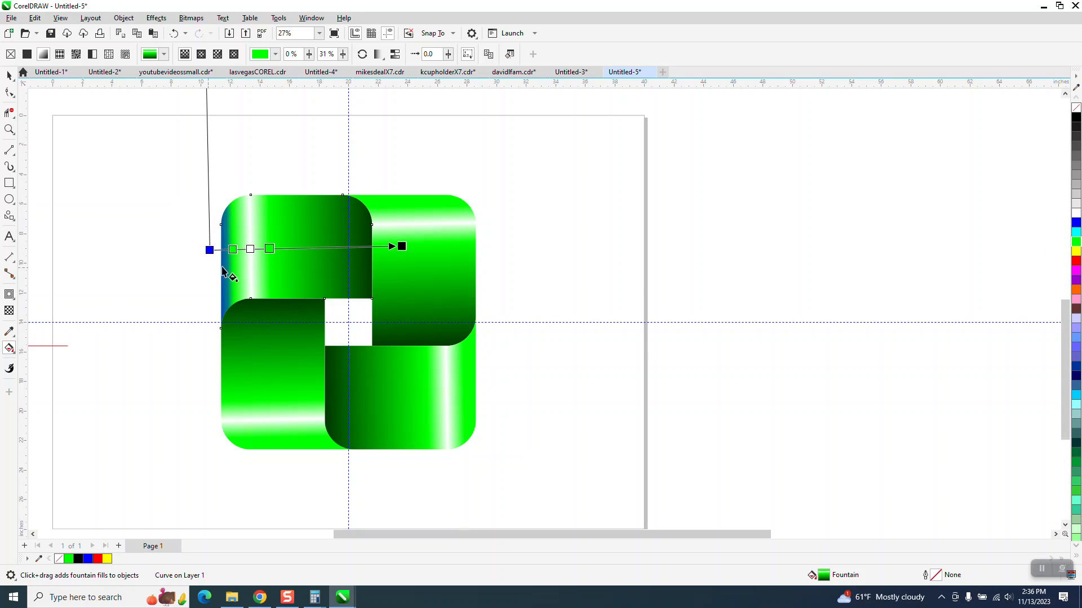
pyautogui.moveTo(1076, 223); pyautogui.dragTo(232, 249)
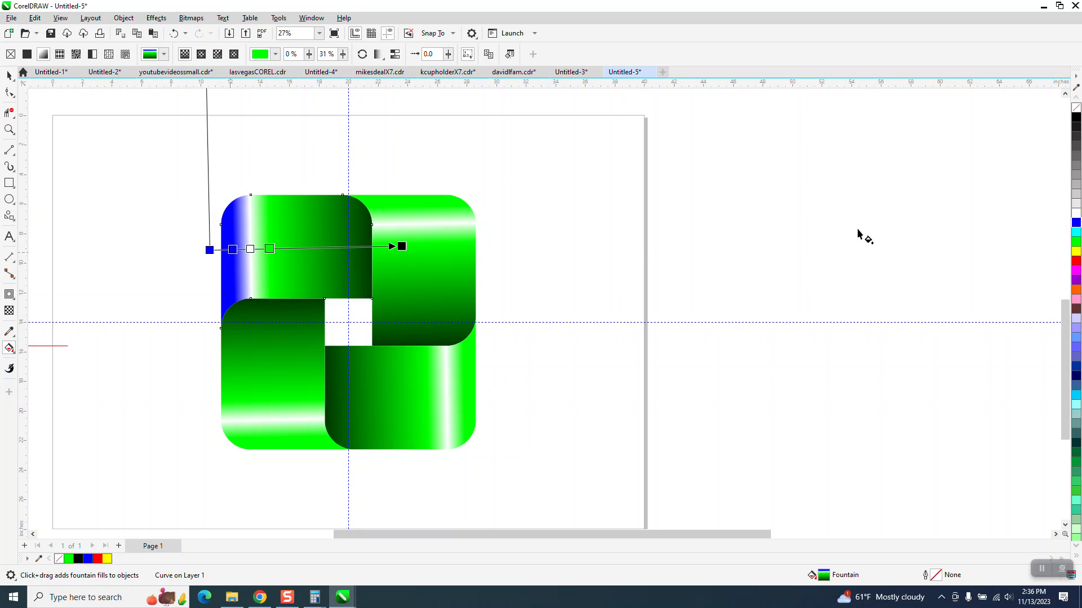
pyautogui.moveTo(1076, 223); pyautogui.dragTo(269, 249)
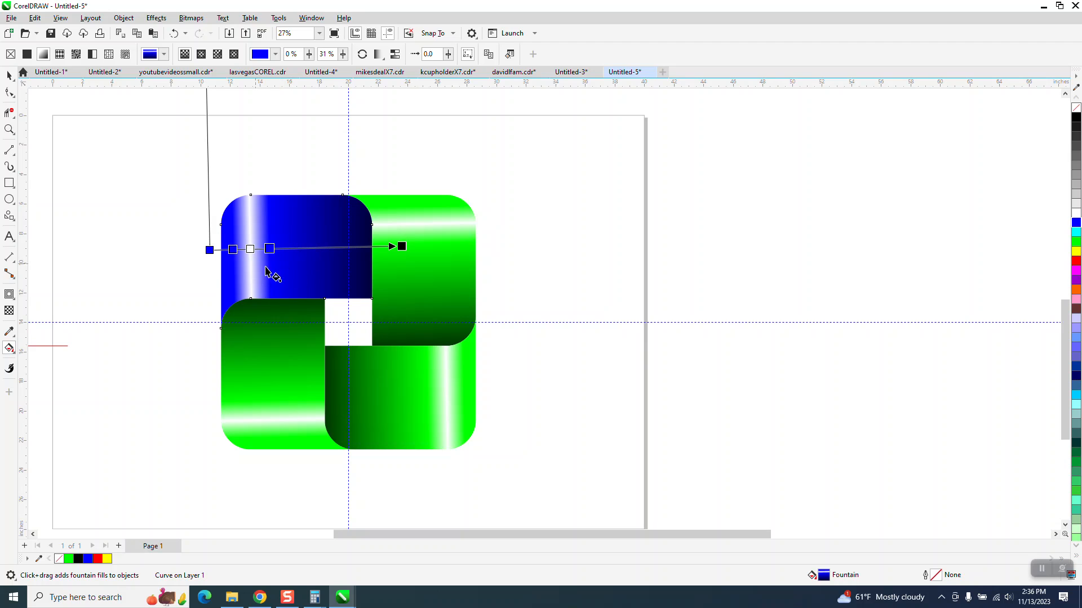
# Step: Recolour the three green gradient stops of the lower-left piece magenta
pyautogui.click(289, 368)
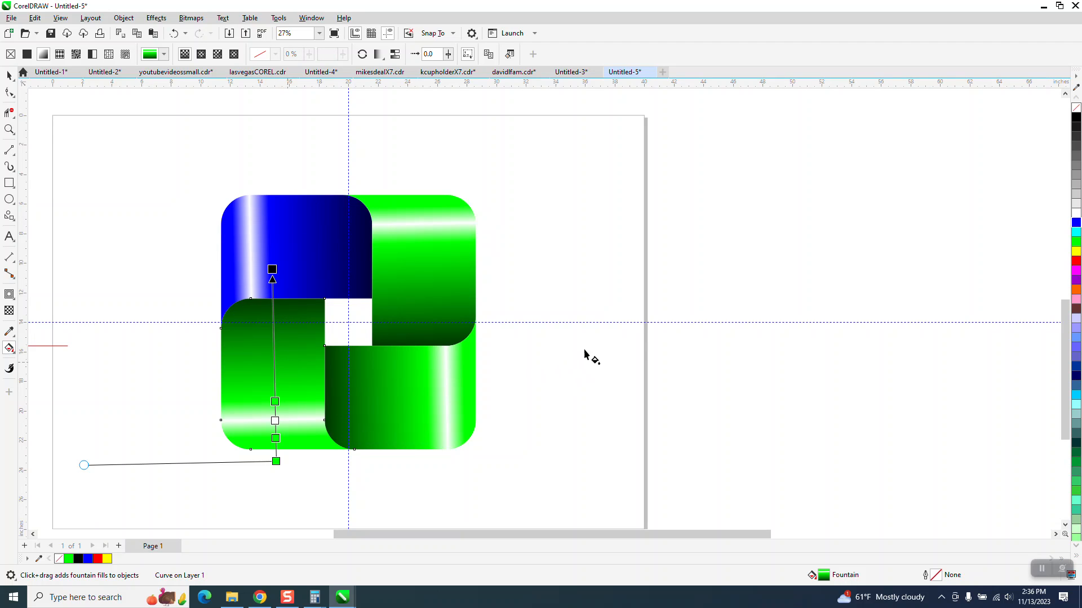
pyautogui.moveTo(1077, 269); pyautogui.dragTo(276, 404)
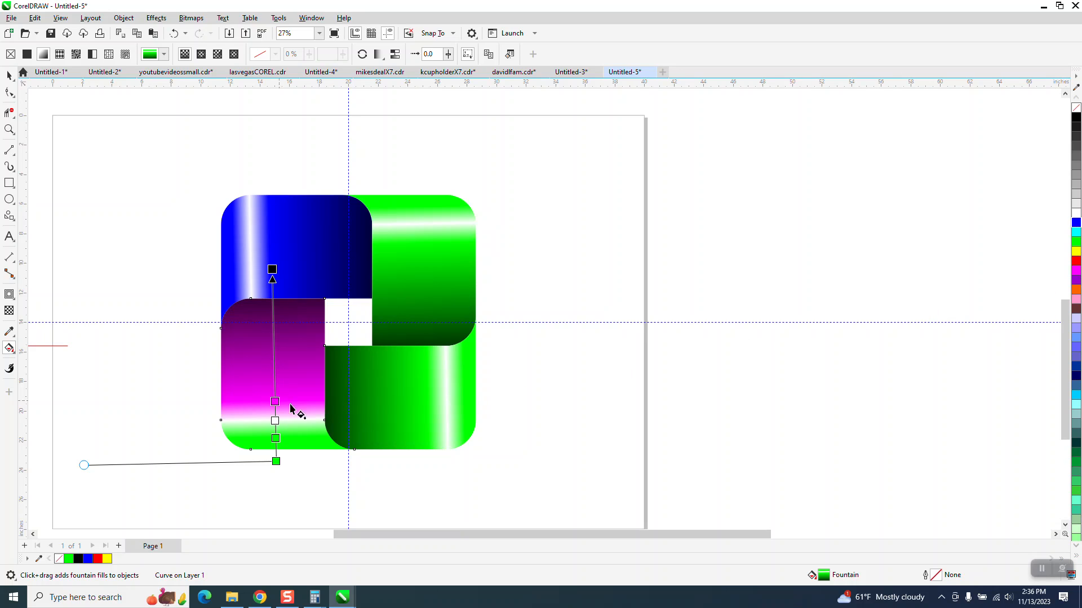
pyautogui.moveTo(1077, 270); pyautogui.dragTo(278, 464)
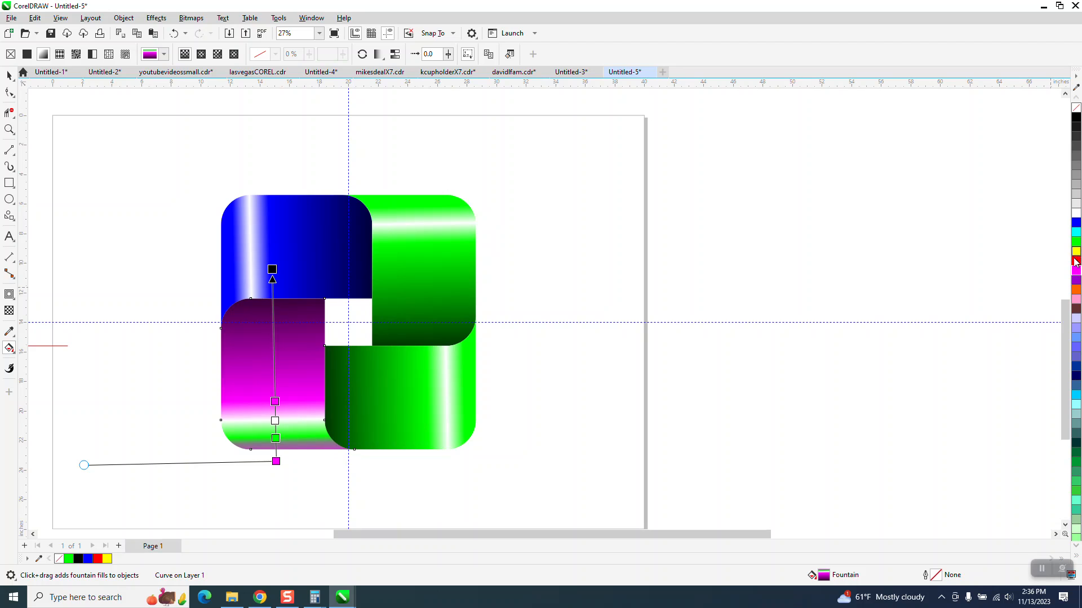
pyautogui.moveTo(1077, 270); pyautogui.dragTo(276, 439)
# Step: Recolour the three green gradient stops of the lower-right piece red
pyautogui.click(420, 418)
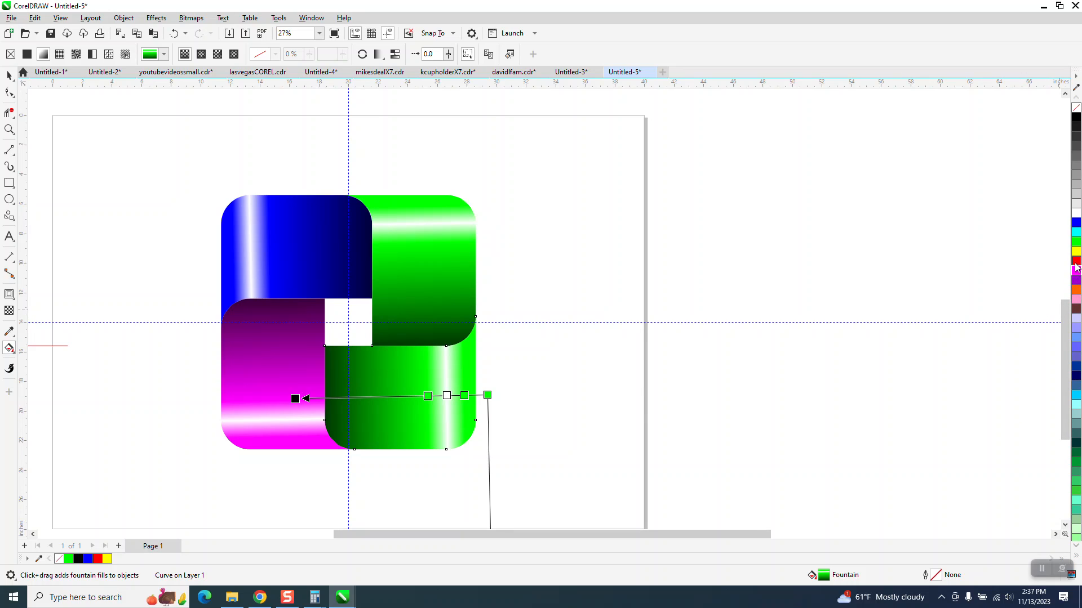
pyautogui.moveTo(1077, 264); pyautogui.dragTo(488, 395)
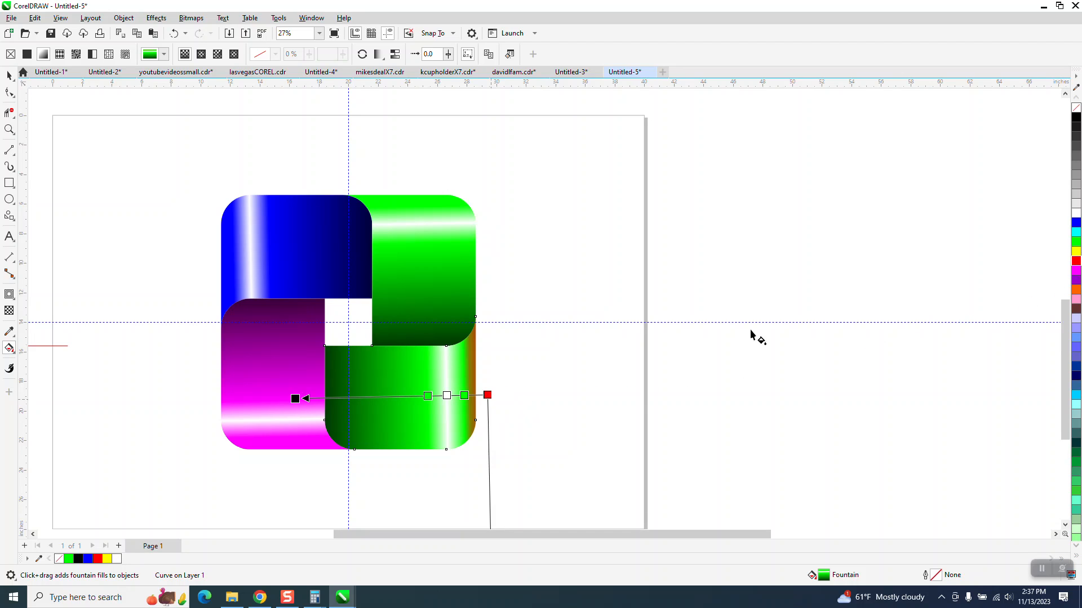
pyautogui.moveTo(1077, 264); pyautogui.dragTo(464, 395)
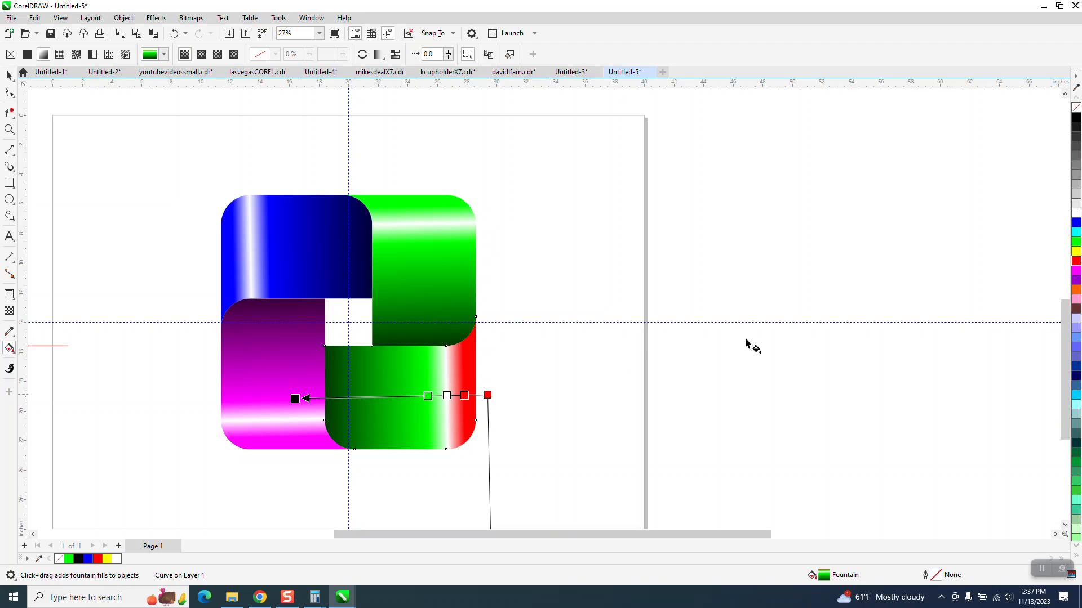
pyautogui.moveTo(1076, 264); pyautogui.dragTo(427, 395)
# Step: Select all four coloured pieces of the interlocking square and group them
pyautogui.scroll(-3, 475, 368)
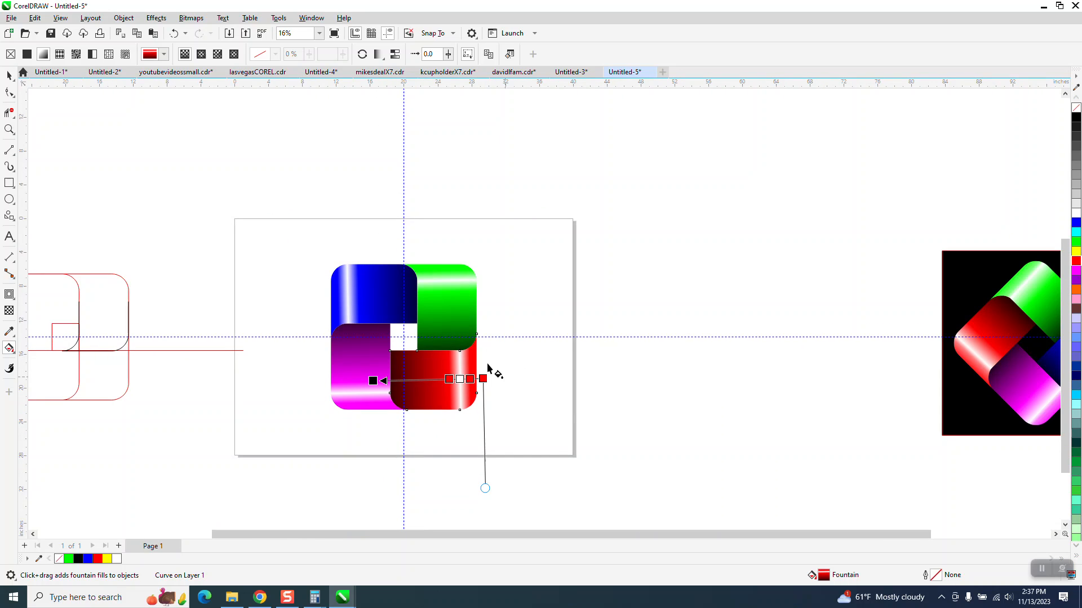
pyautogui.click(7, 76)
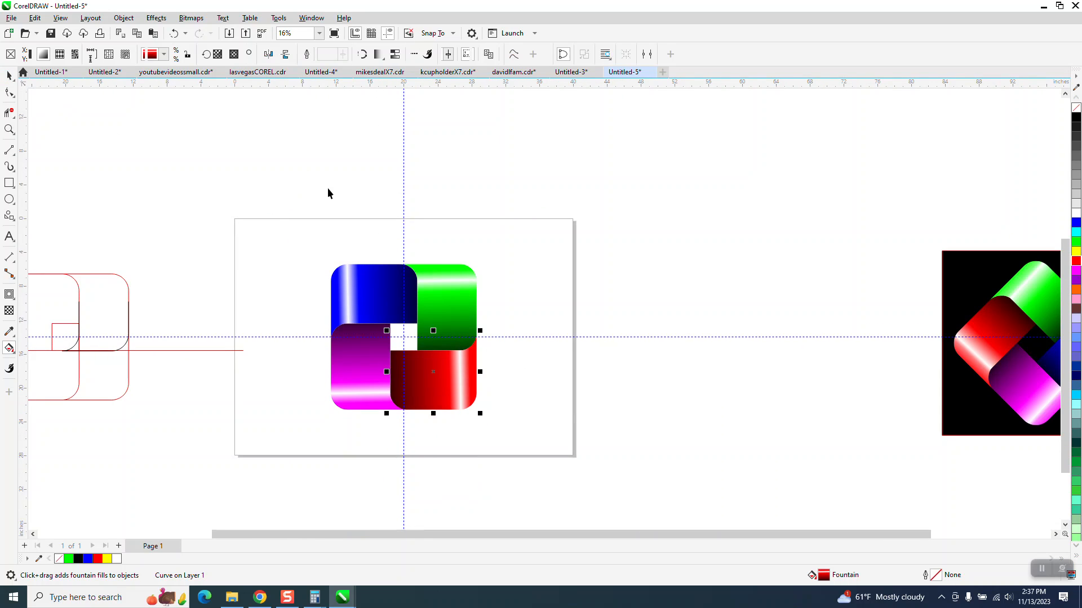
pyautogui.moveTo(307, 250); pyautogui.dragTo(563, 426)
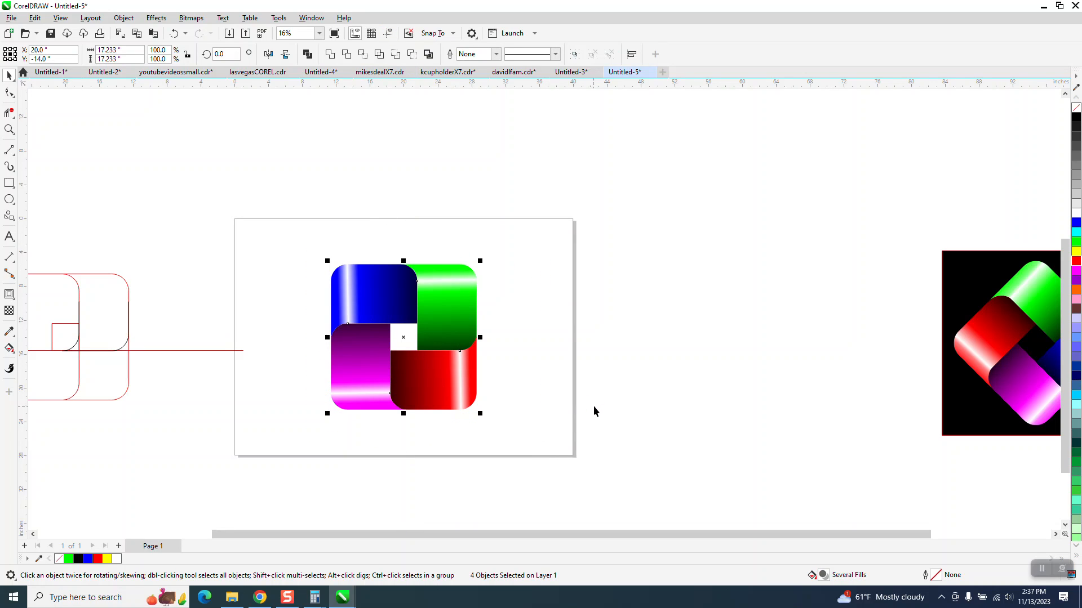
pyautogui.hotkey('ctrl', 'g')
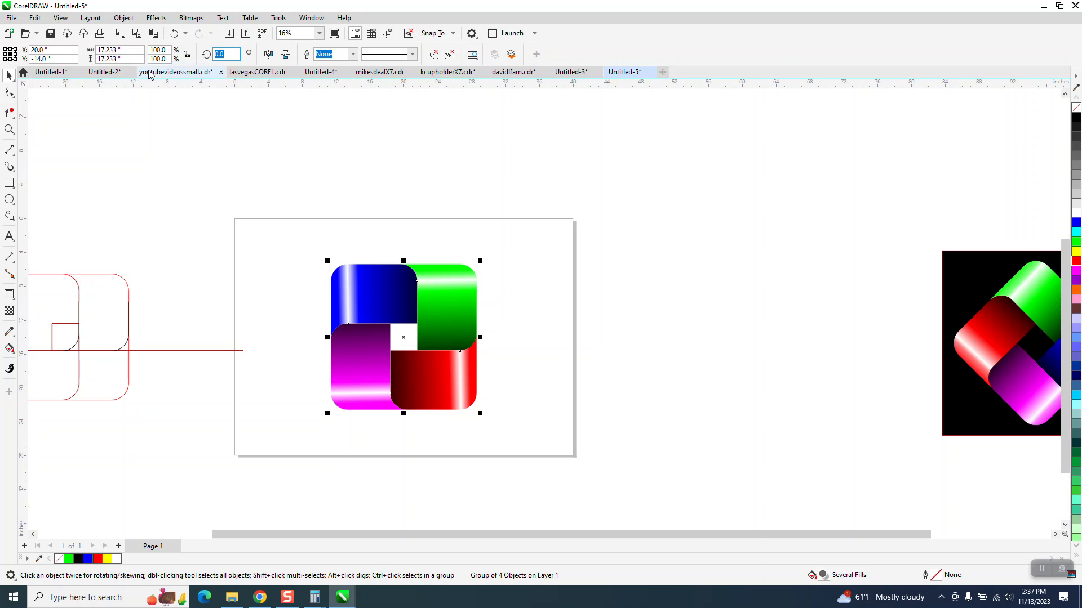
# Step: Try a 90 degree rotation on the group, and set its rotation angle to 45 degrees instead
pyautogui.write('90')
pyautogui.press('Return')
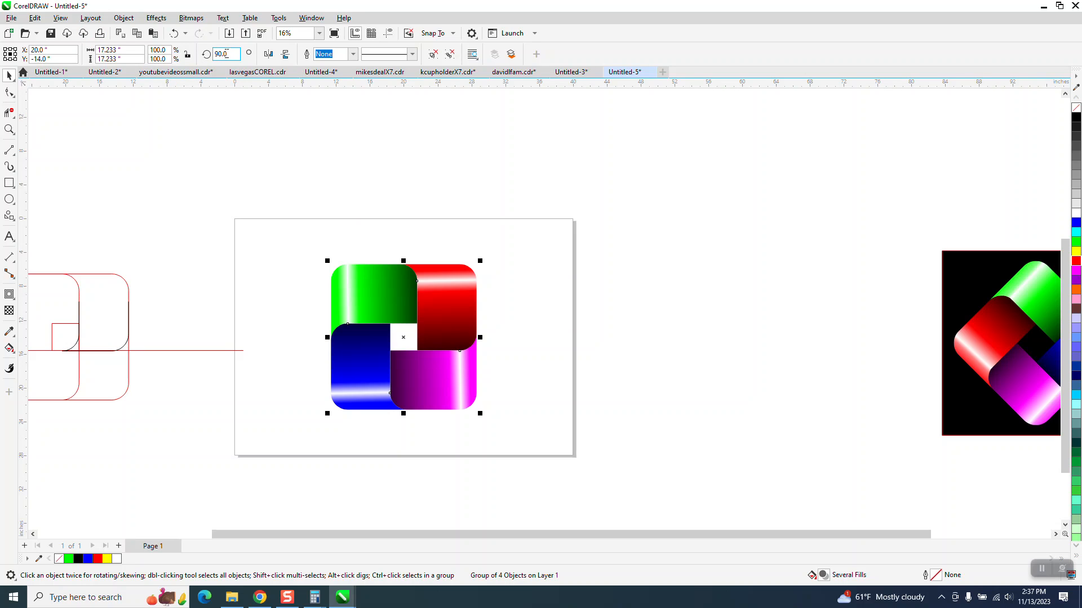
pyautogui.write('45')
pyautogui.press('Return')
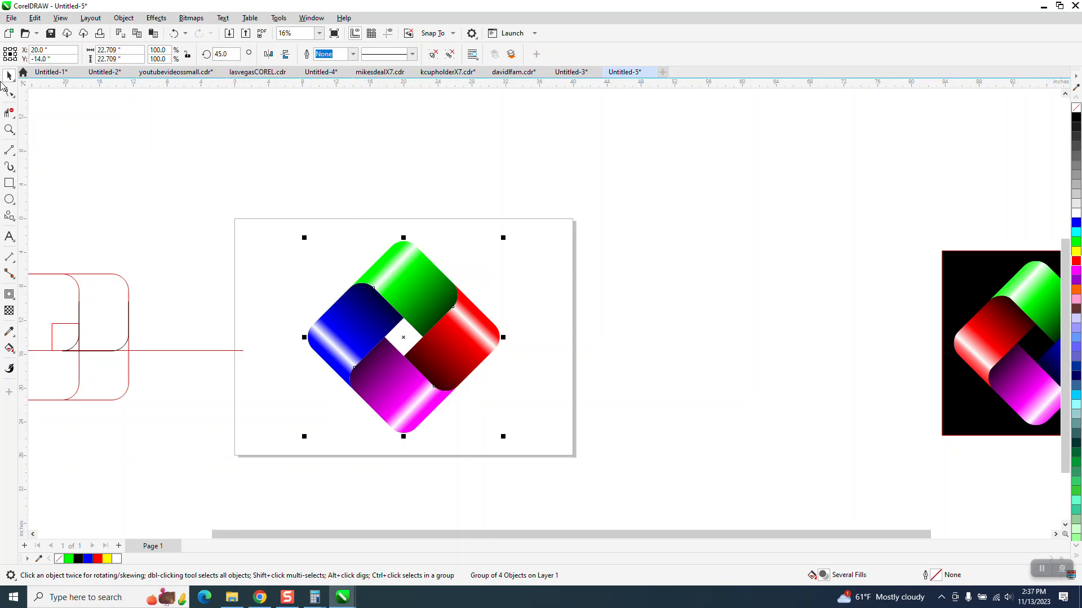
# Step: Draw a rectangle about 29.2 by 25.3 inches around the rotated design and fill it with black
pyautogui.click(9, 182)
pyautogui.moveTo(285, 232); pyautogui.dragTo(533, 446)
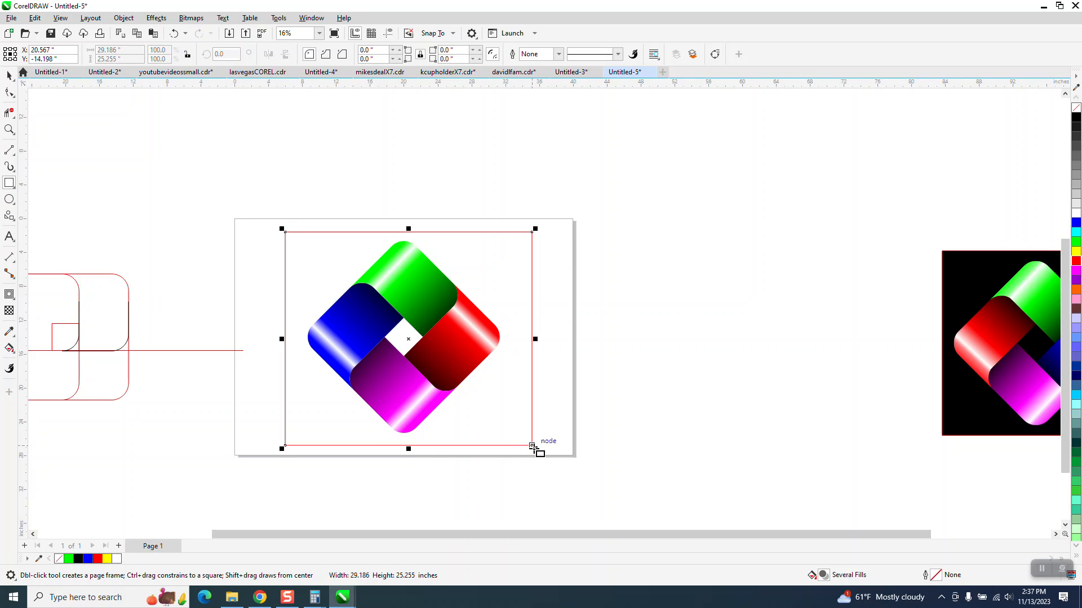
pyautogui.click(1076, 120)
# Step: Send the black rectangle behind the four-colour design
pyautogui.click(123, 18)
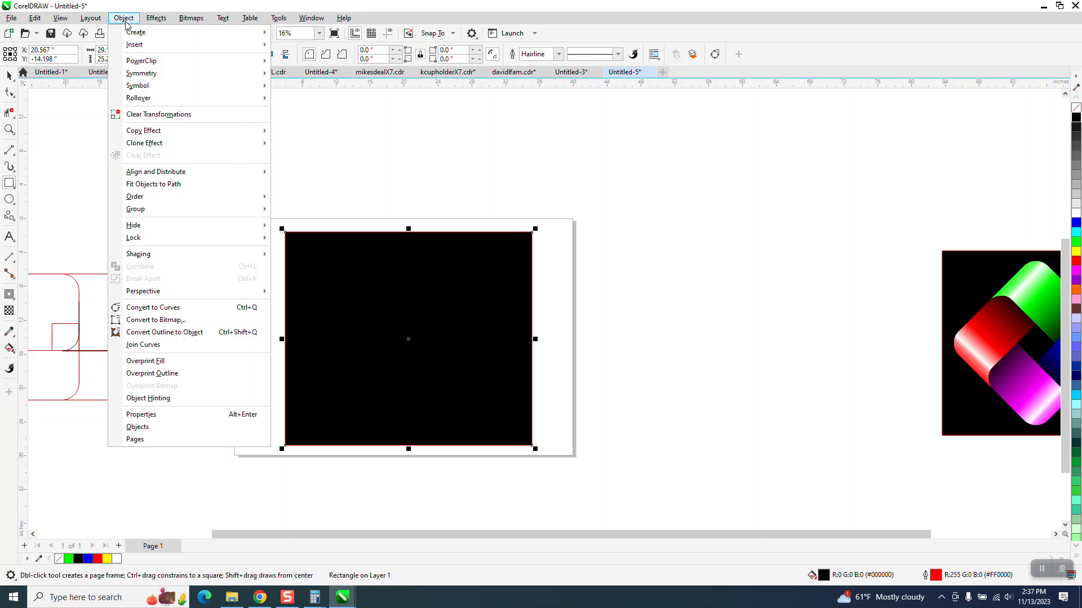
pyautogui.moveTo(135, 197)
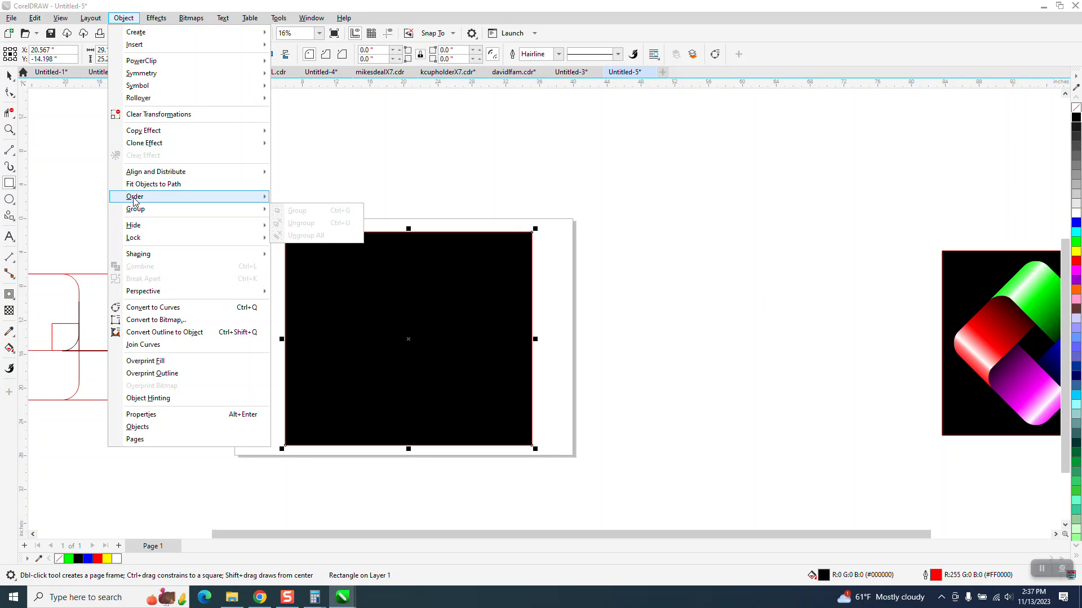
pyautogui.click(293, 211)
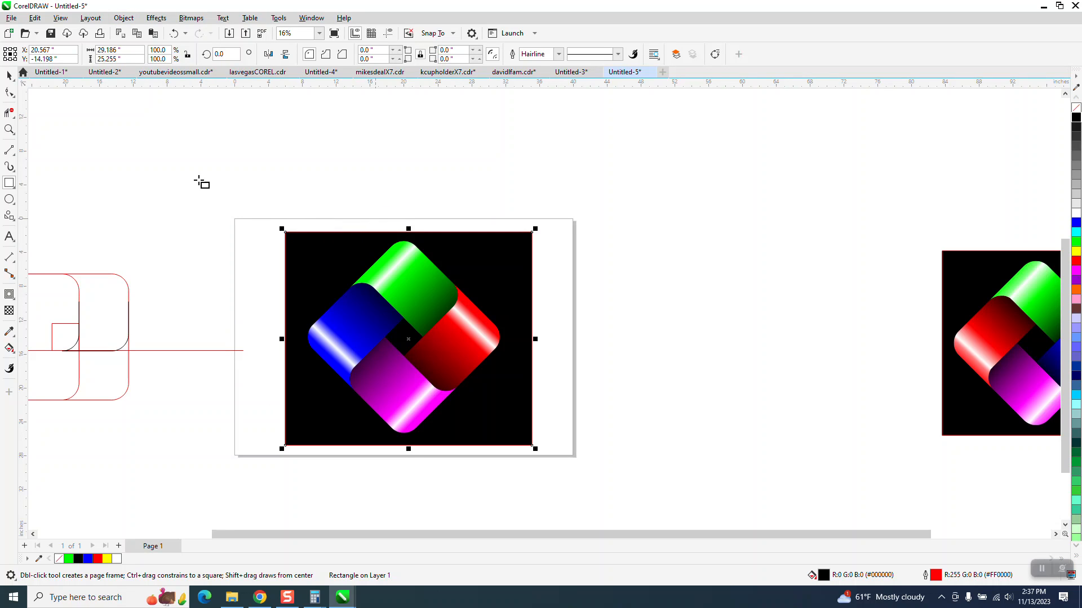
pyautogui.click(9, 129)
pyautogui.moveTo(275, 218); pyautogui.dragTo(647, 466)
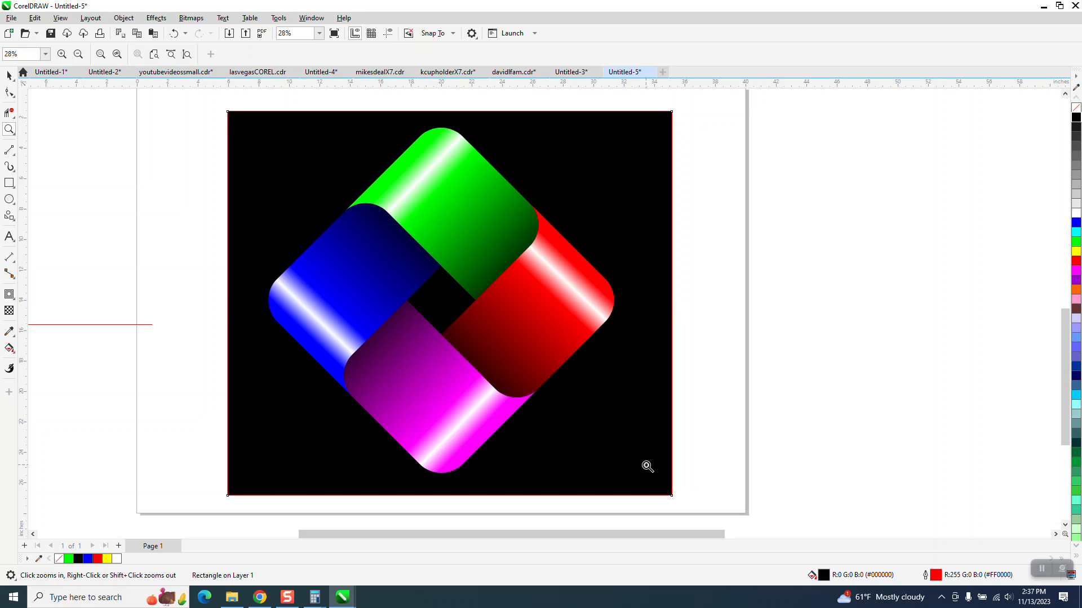
pyautogui.scroll(-3, 423, 337)
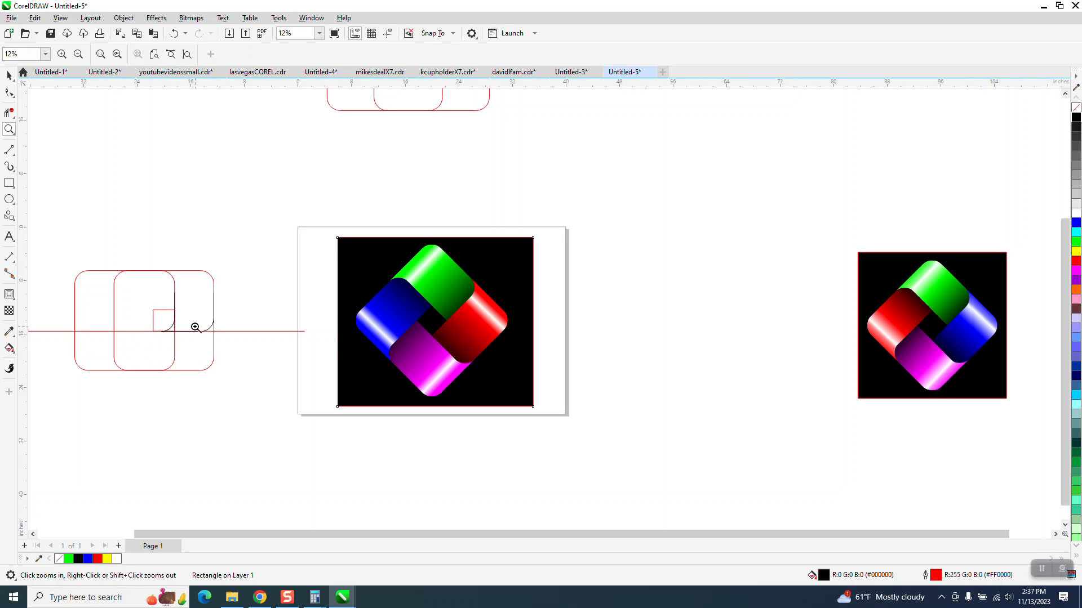
# Step: Inspect the finished four-colour design on its black background and the rounded-rectangle construction outlines beside the page up close
pyautogui.moveTo(377, 262); pyautogui.dragTo(536, 421)
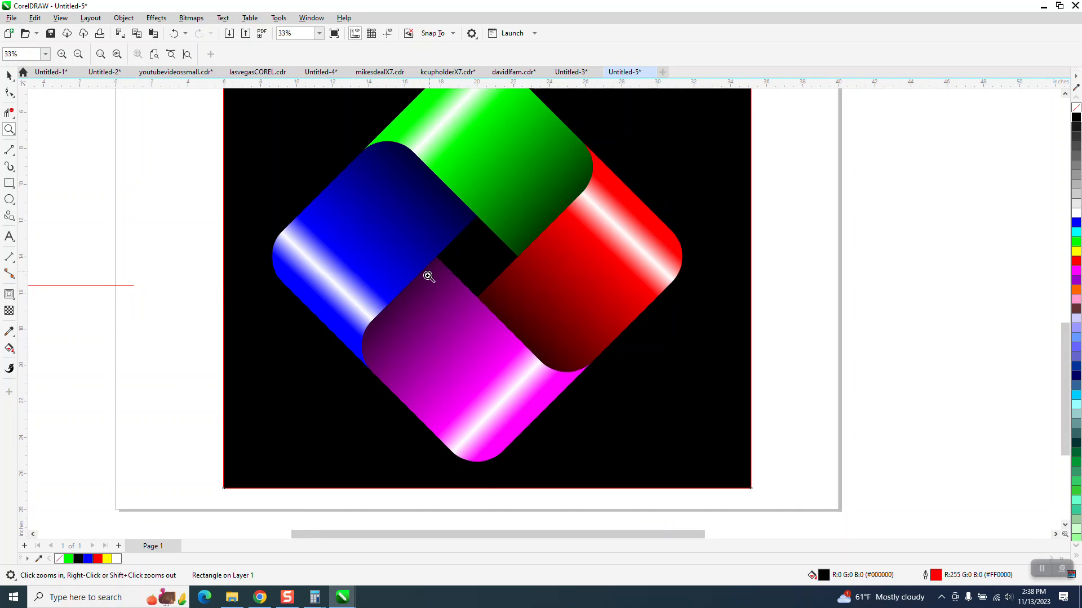
pyautogui.scroll(-3, 425, 276)
pyautogui.scroll(-2, 425, 282)
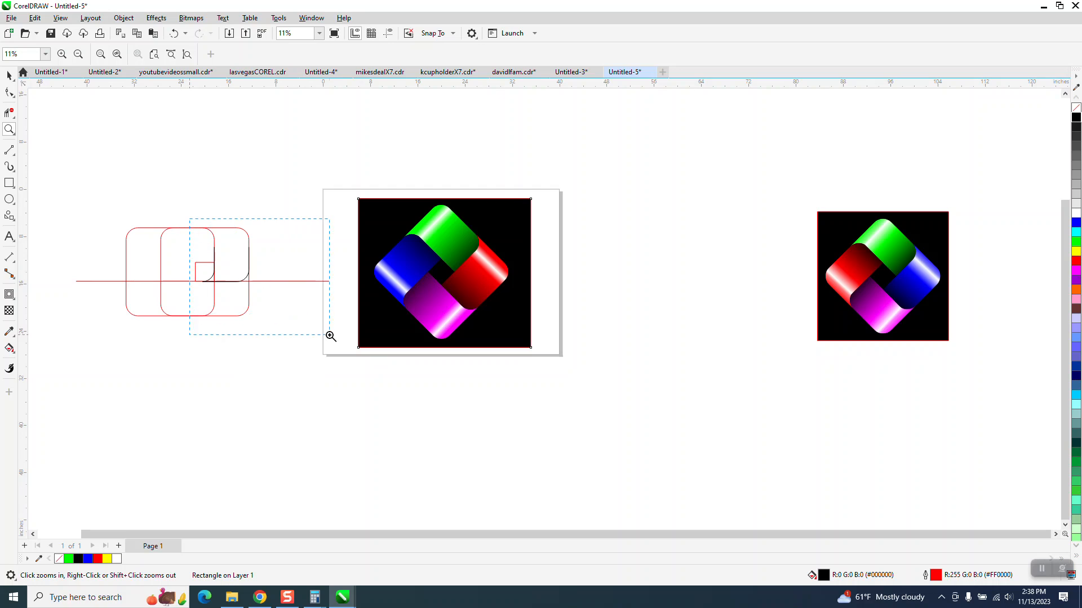
pyautogui.moveTo(328, 334); pyautogui.dragTo(328, 334)
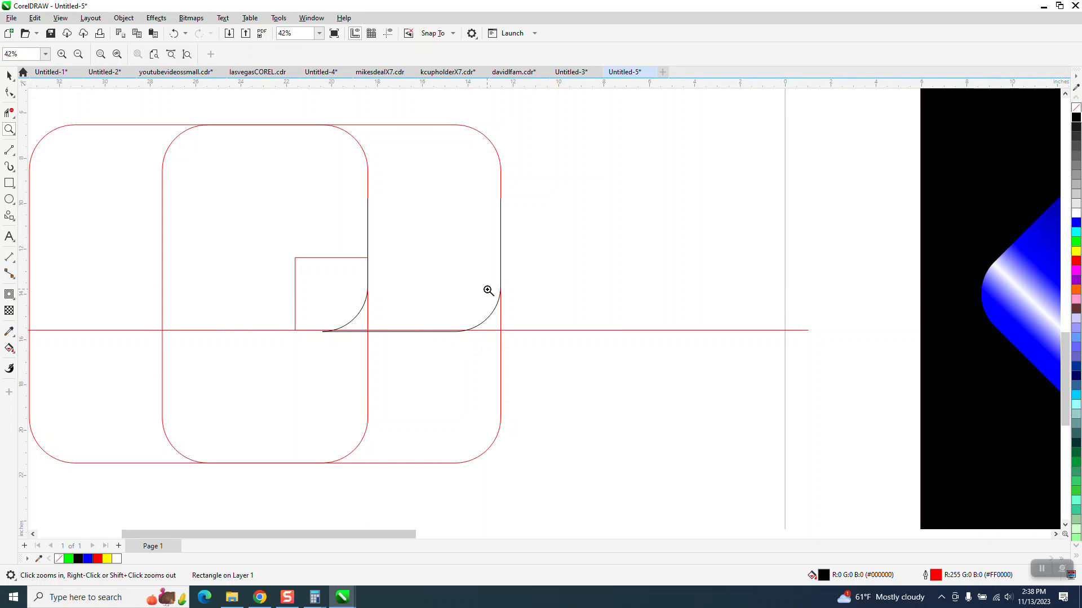
pyautogui.scroll(-3, 387, 331)
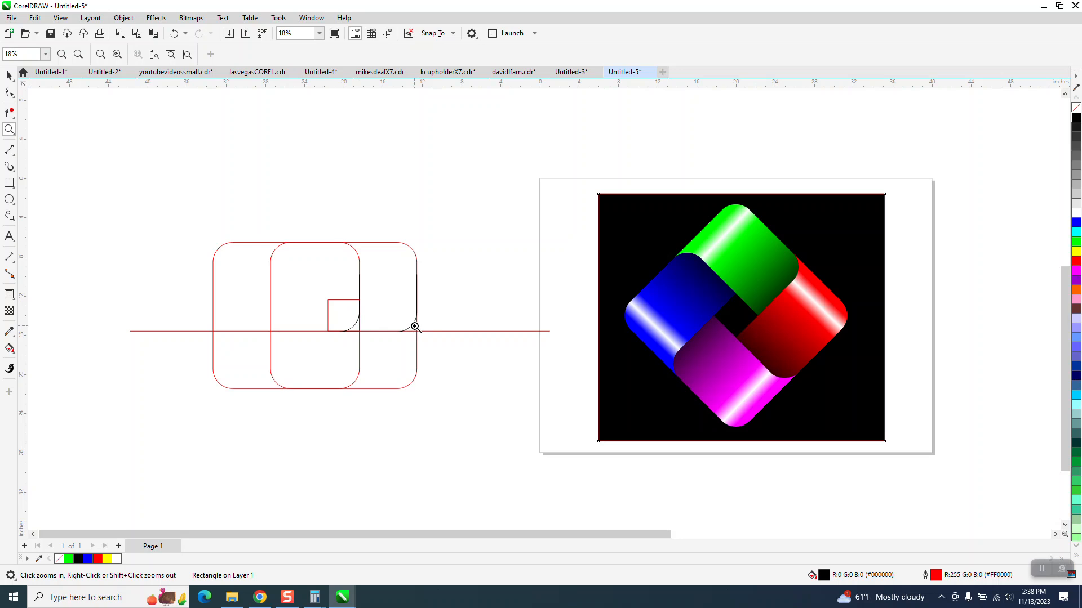
pyautogui.scroll(-2, 269, 321)
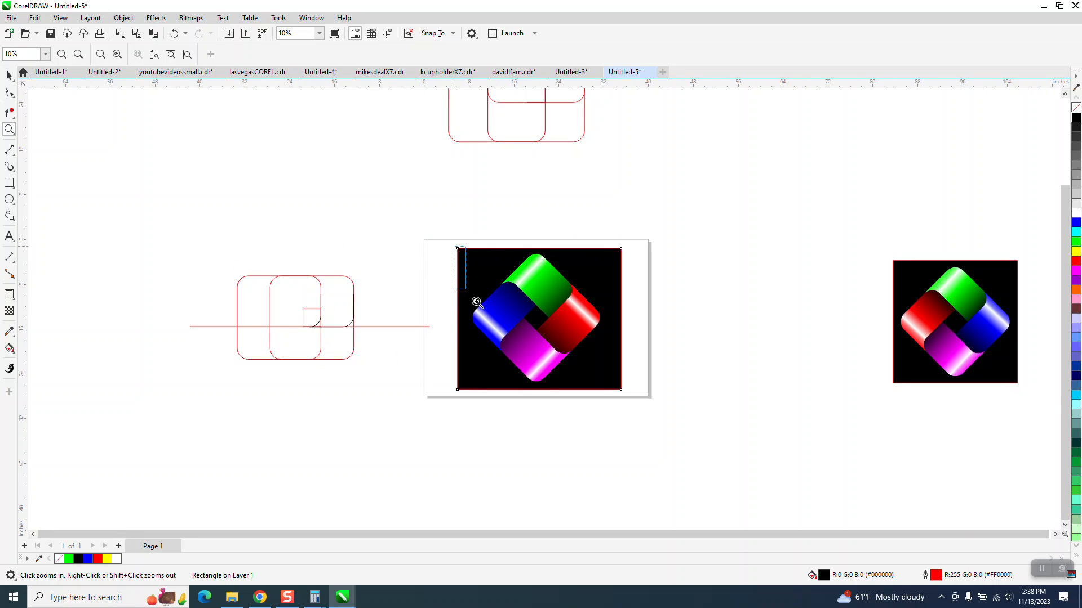
pyautogui.moveTo(456, 260); pyautogui.dragTo(654, 402)
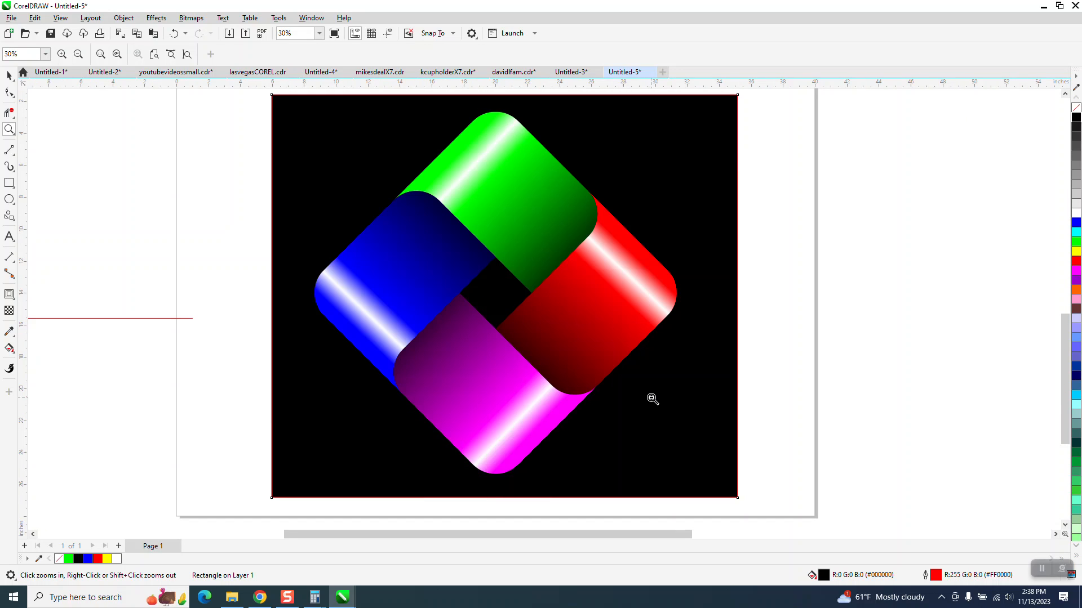